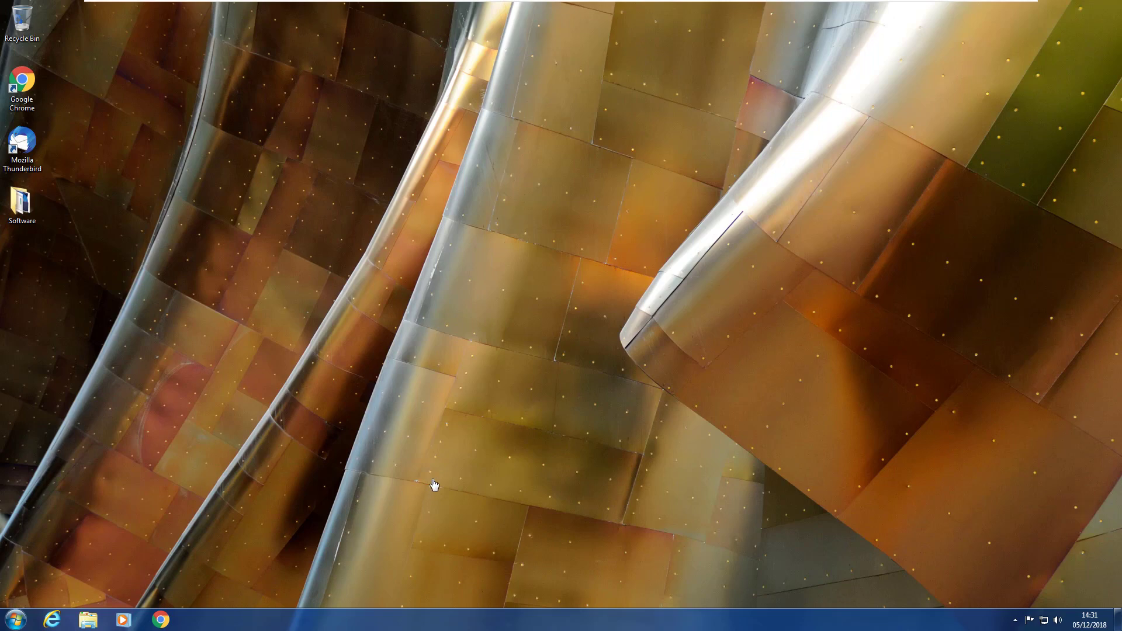
Launch Chrome and open Sentinel EMS's Administration Console with its Common Enforcement Properties.
left_click(170, 625)
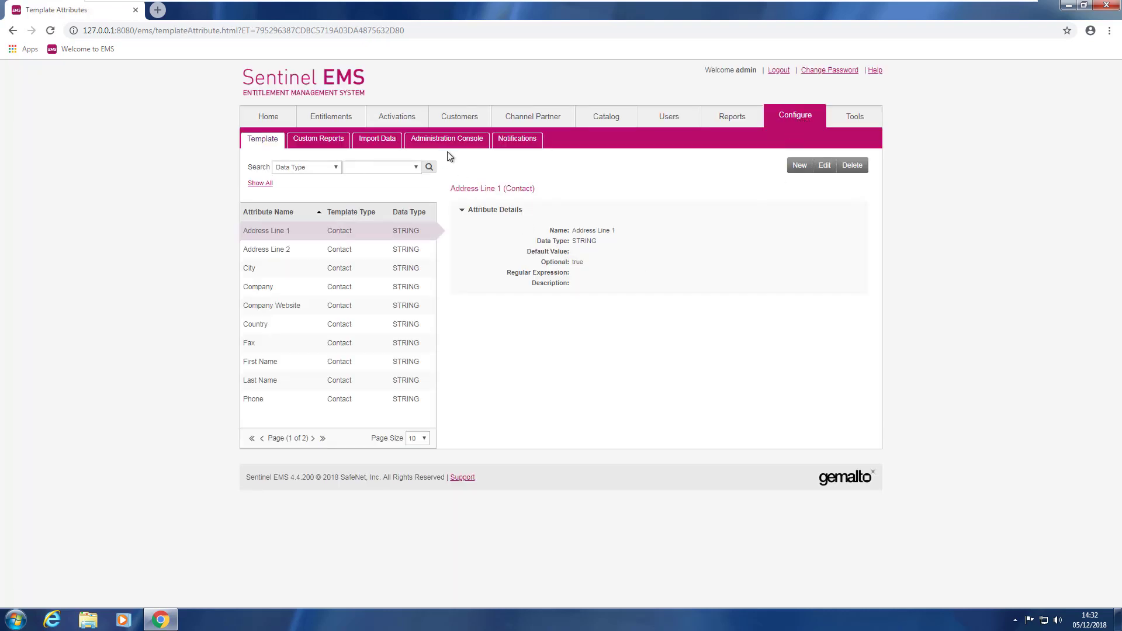
left_click(448, 143)
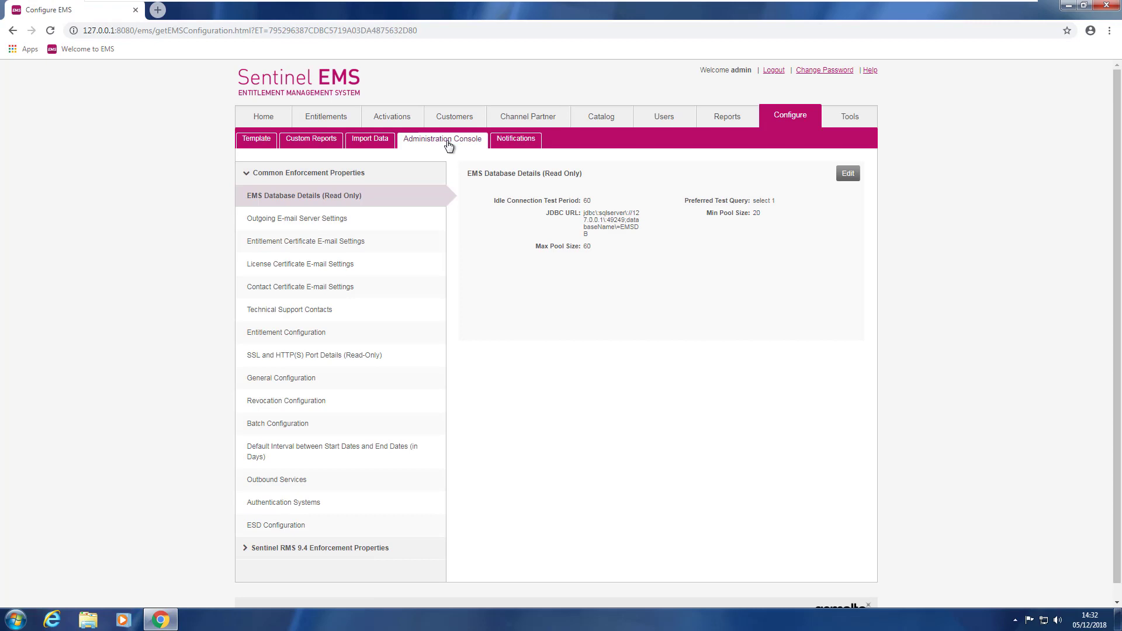
left_click(849, 174)
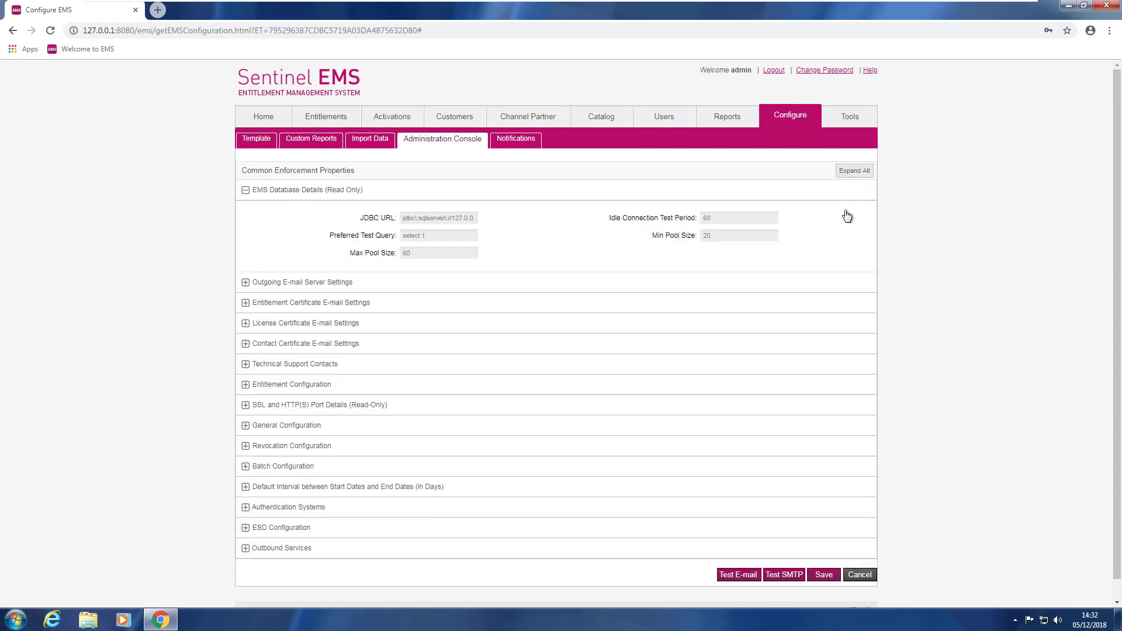
left_click(245, 283)
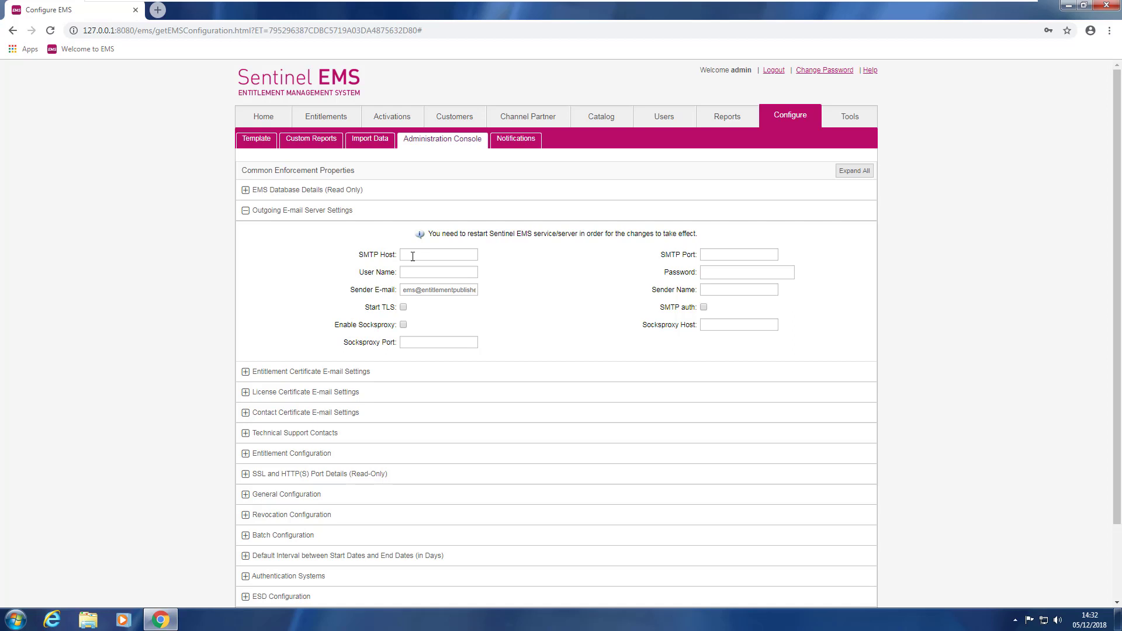
type("globex.test")
left_click_drag(404, 290, 468, 296)
type("ems@globex.tes")
left_click(707, 290)
type("Globex EMS Server")
scroll(797, 313, "down", 1)
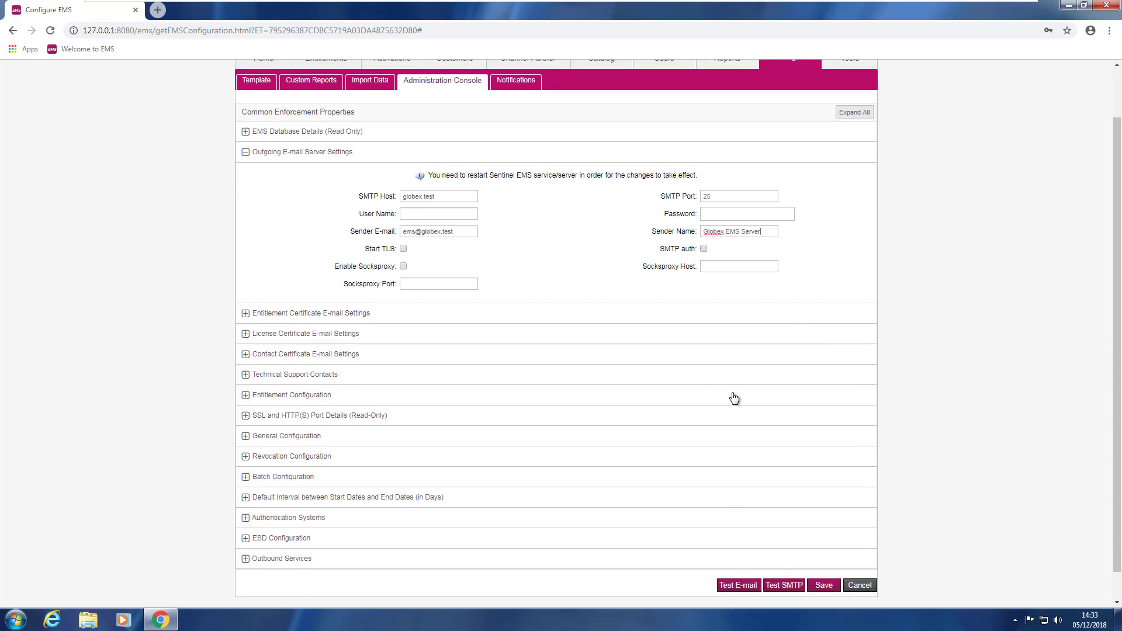
left_click(784, 587)
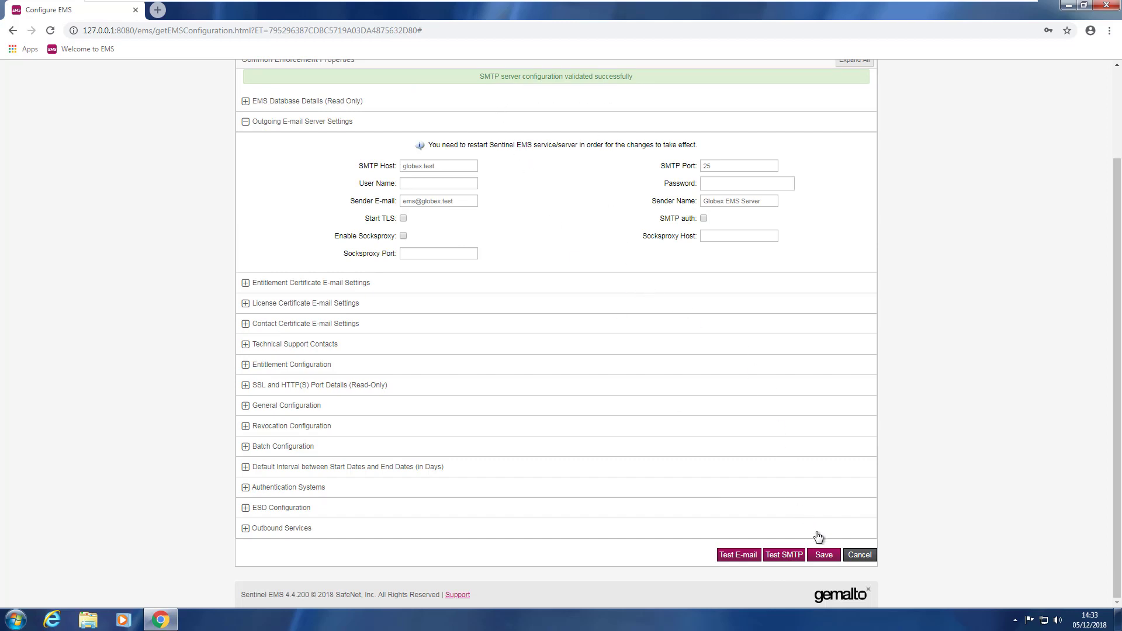
Save the outgoing e-mail server settings and reopen them in edit mode.
left_click(824, 556)
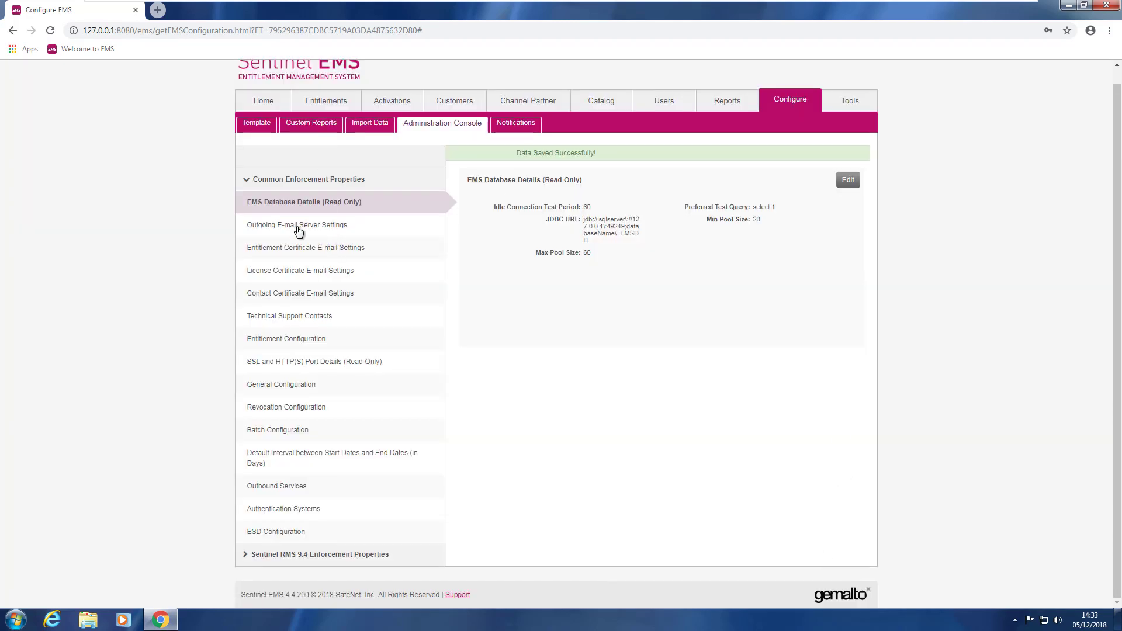
left_click(298, 231)
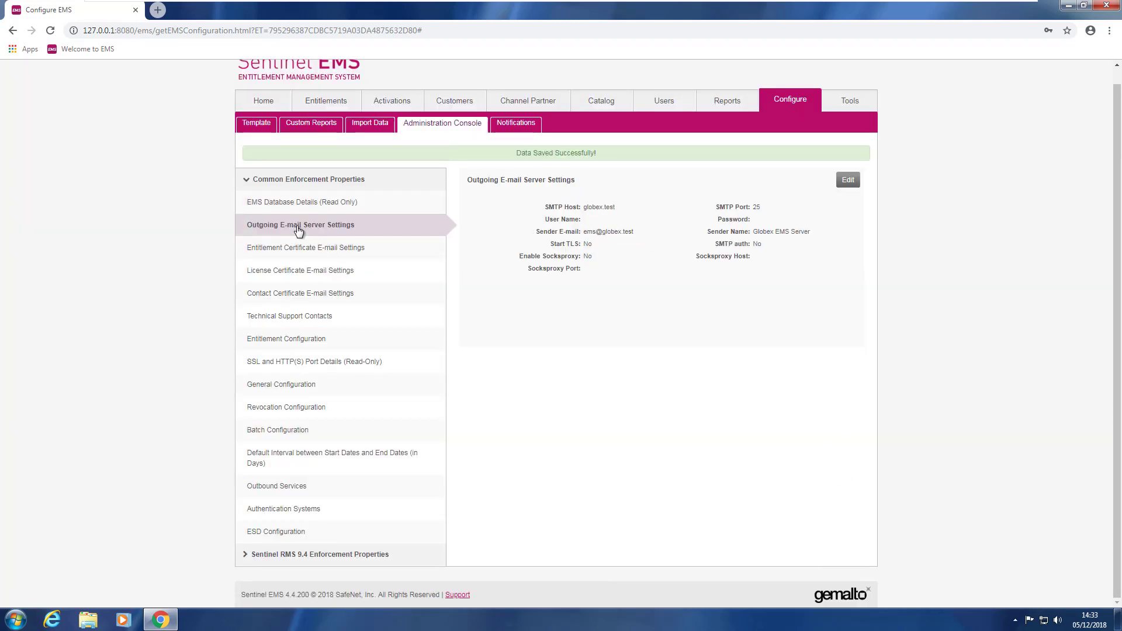
left_click(848, 180)
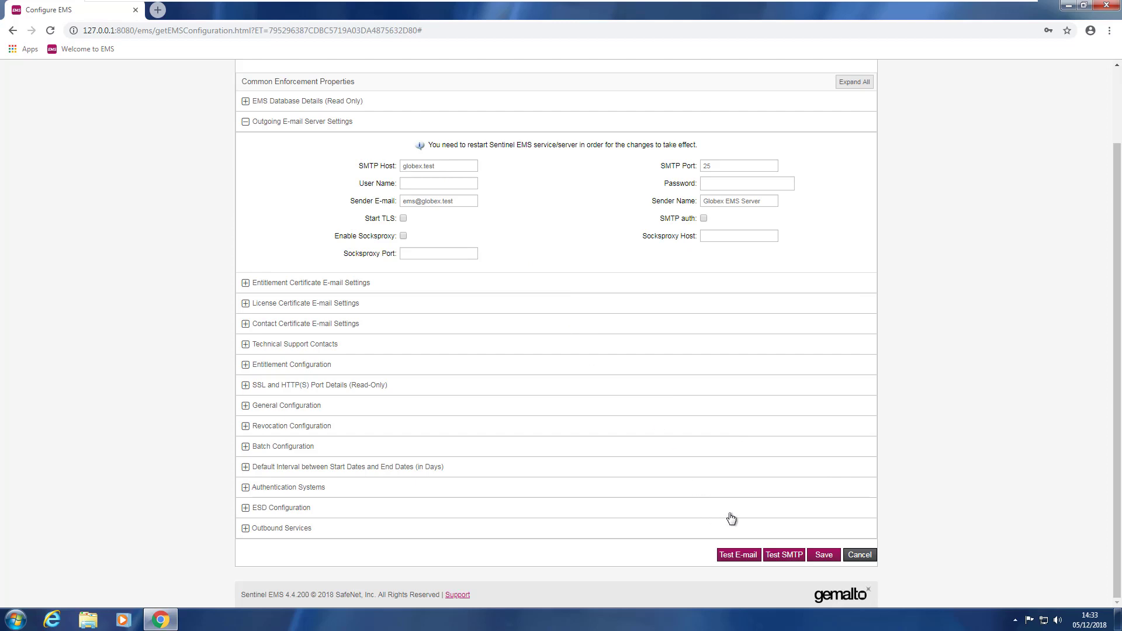
Send a test e-mail to the test user's address, then launch Thunderbird to check it.
left_click(738, 555)
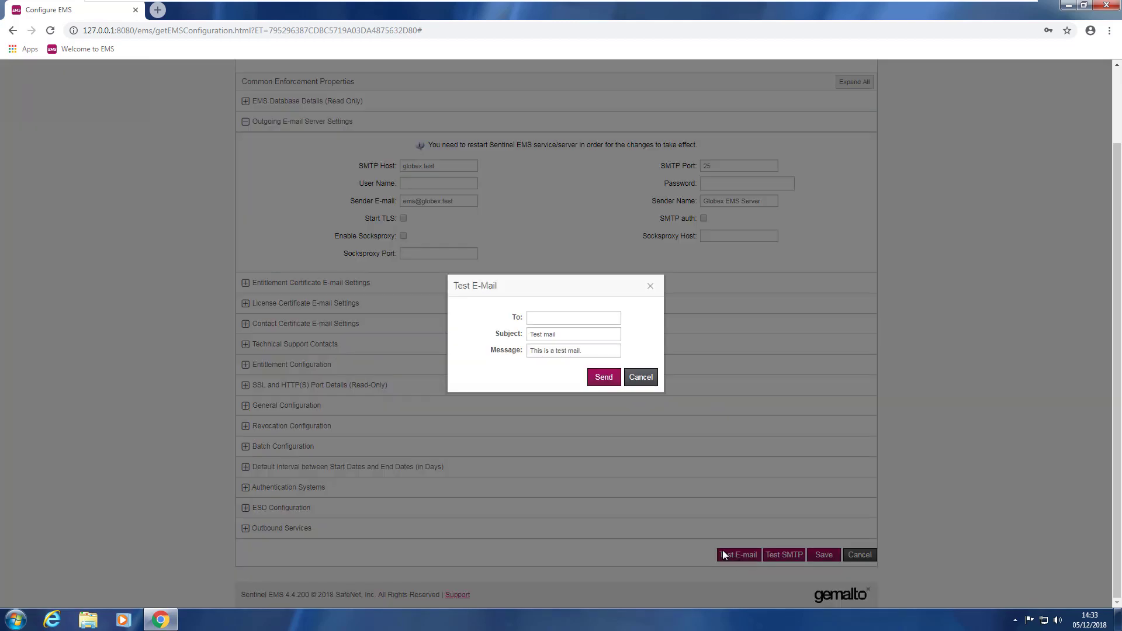
left_click(546, 318)
type("sam.powers@globex.test")
left_click(605, 379)
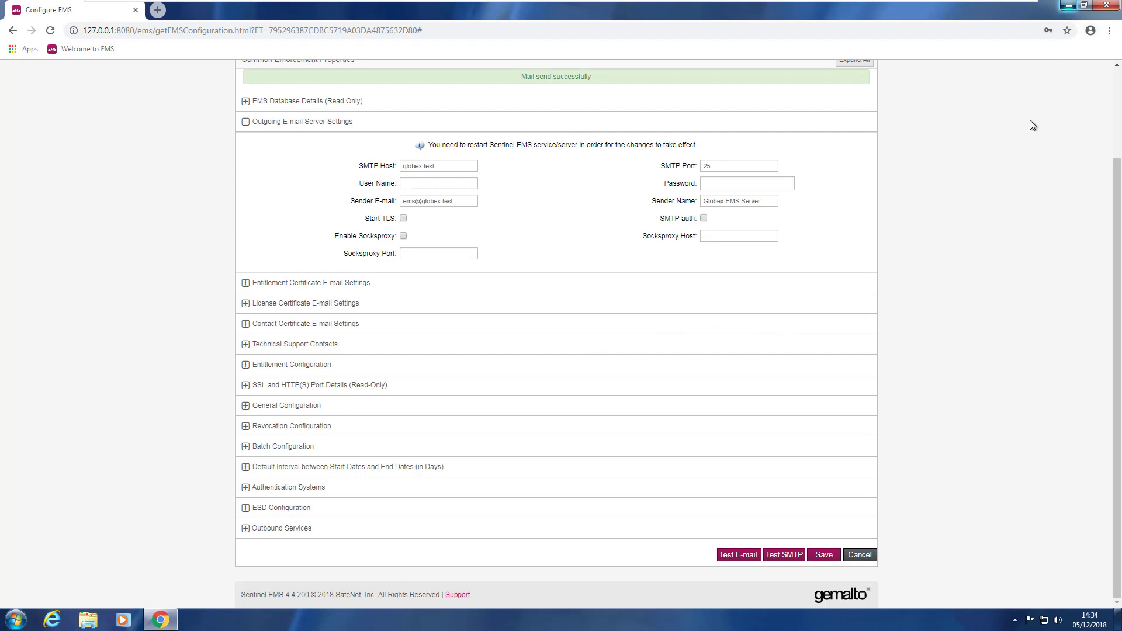
left_click(1069, 5)
double_click(22, 145)
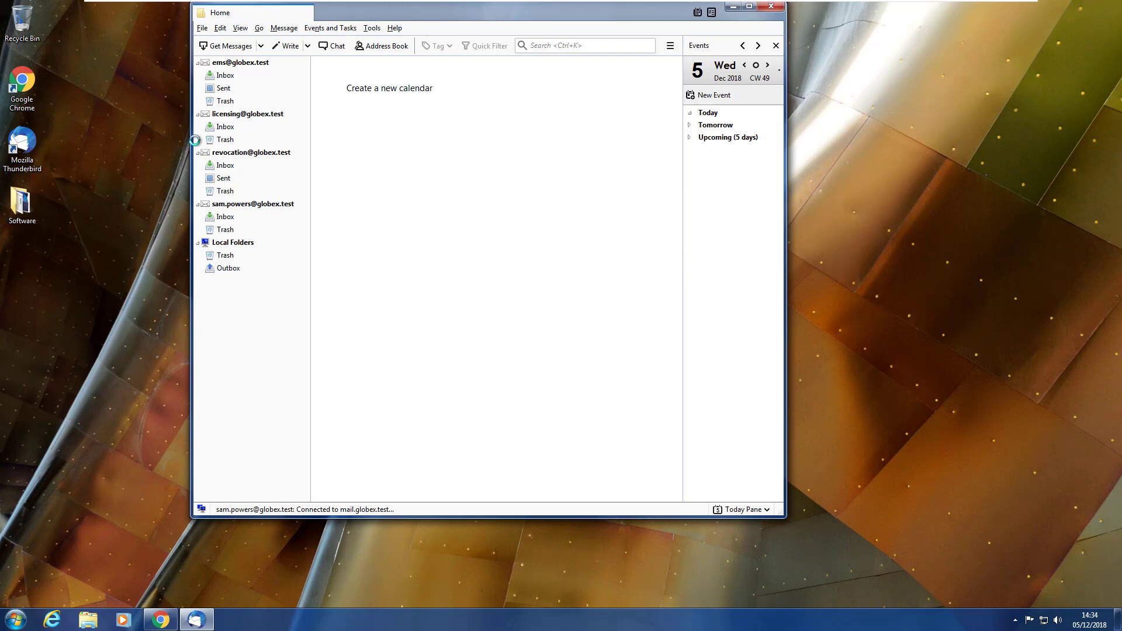
Check the Globex EMS Server test mail in the inbox, then close Thunderbird.
left_click(962, 582)
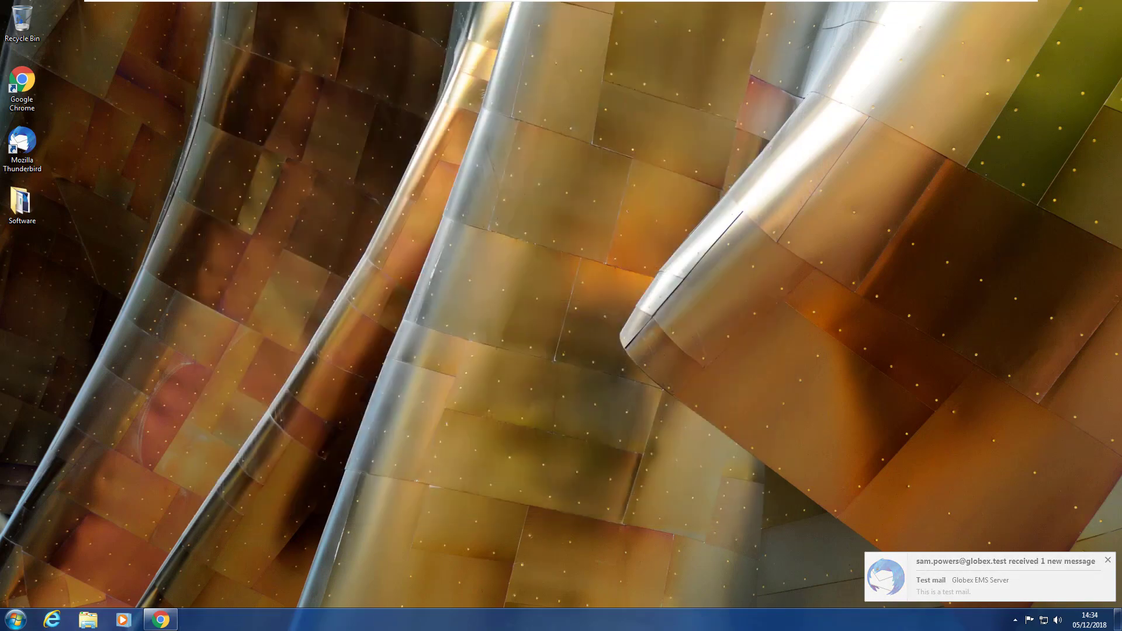
left_click(772, 6)
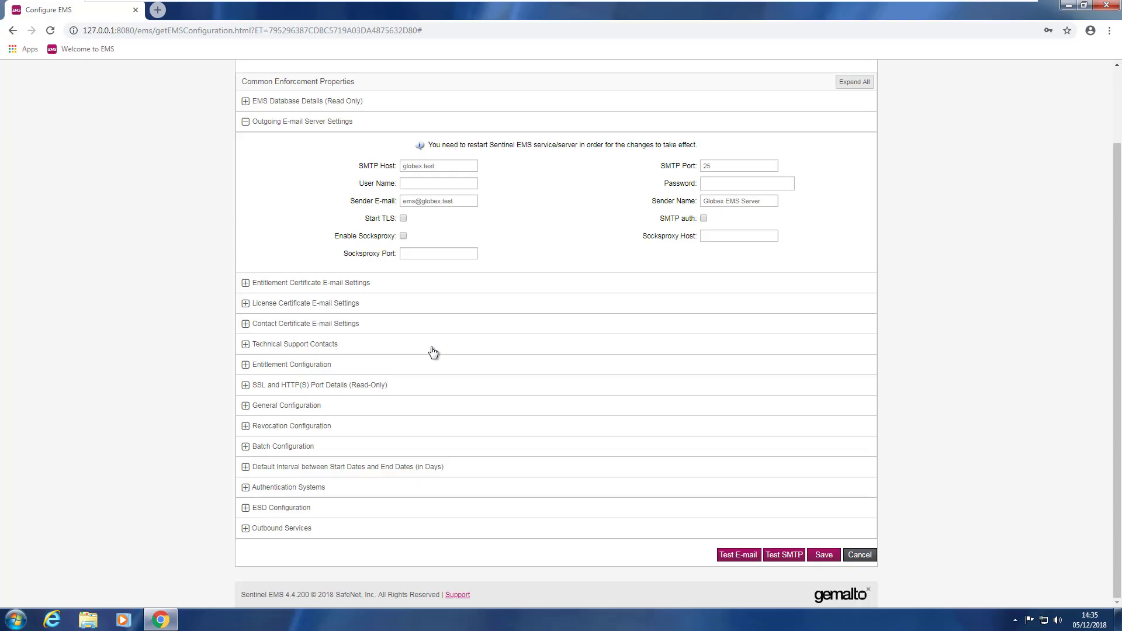
left_click(160, 619)
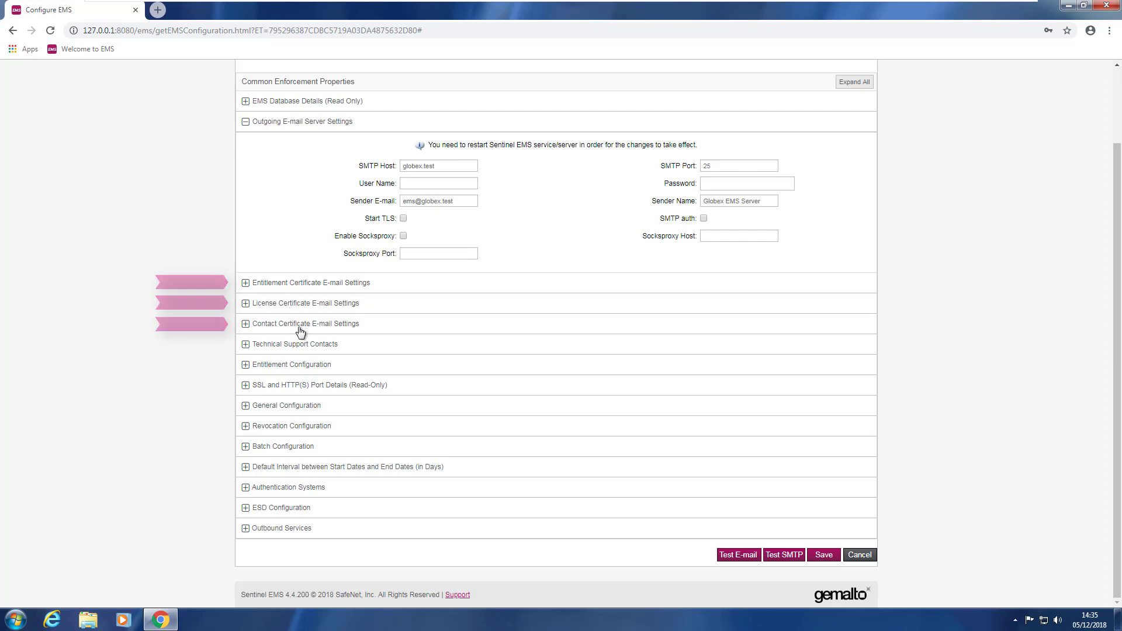
left_click(245, 283)
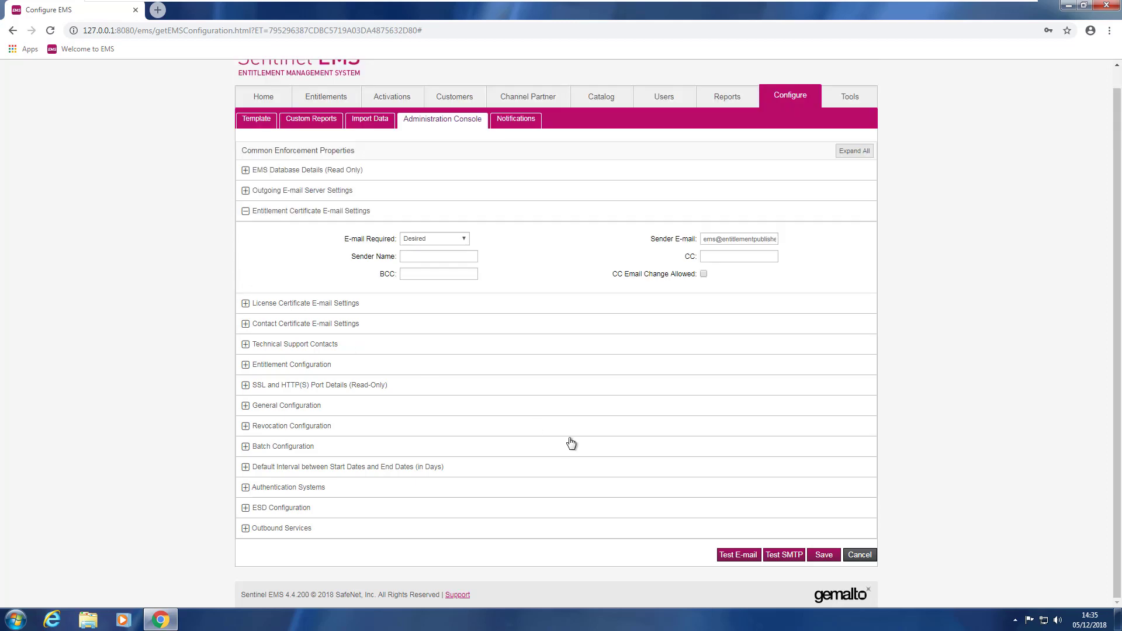
left_click(435, 259)
type("Globex Entitlement Server")
key("Tab")
triple_click(704, 240)
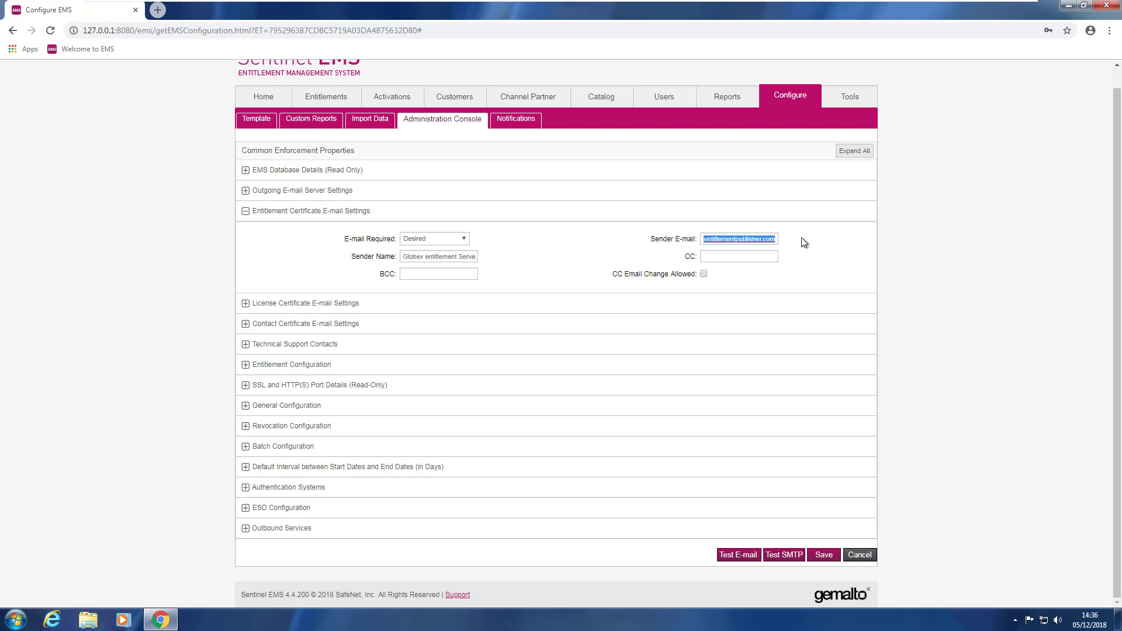
type("entitlement@globex.test")
key("ctrl+a")
key("ctrl+c")
left_click(805, 283)
left_click(317, 310)
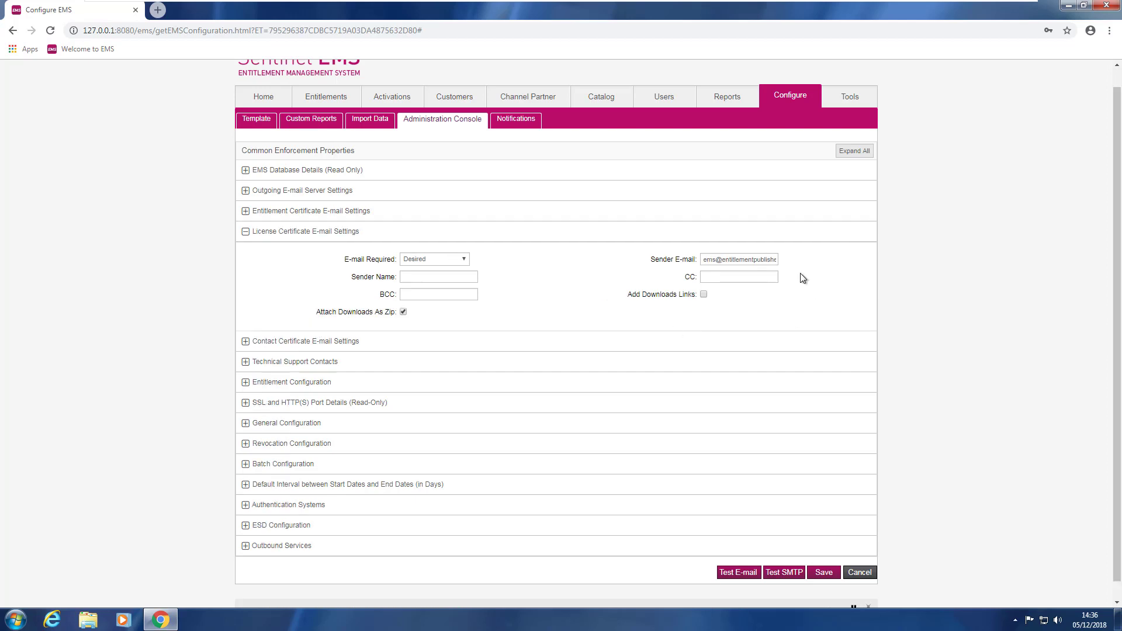
left_click_drag(704, 260, 821, 259)
key("ctrl+v")
left_click(439, 279)
key("BackSpace")
type("Globex Entitlement Se")
type("rvices")
left_click(298, 344)
left_click_drag(708, 285, 832, 283)
key("ctrl+v")
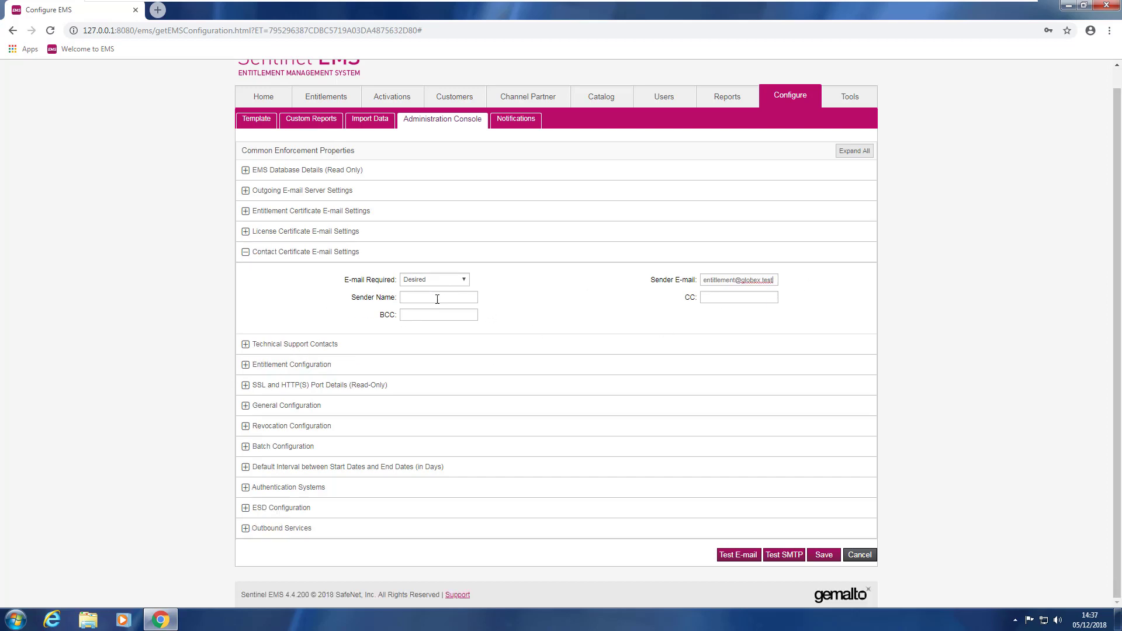
left_click(435, 298)
type("Globex Entitlement Server")
left_click(276, 349)
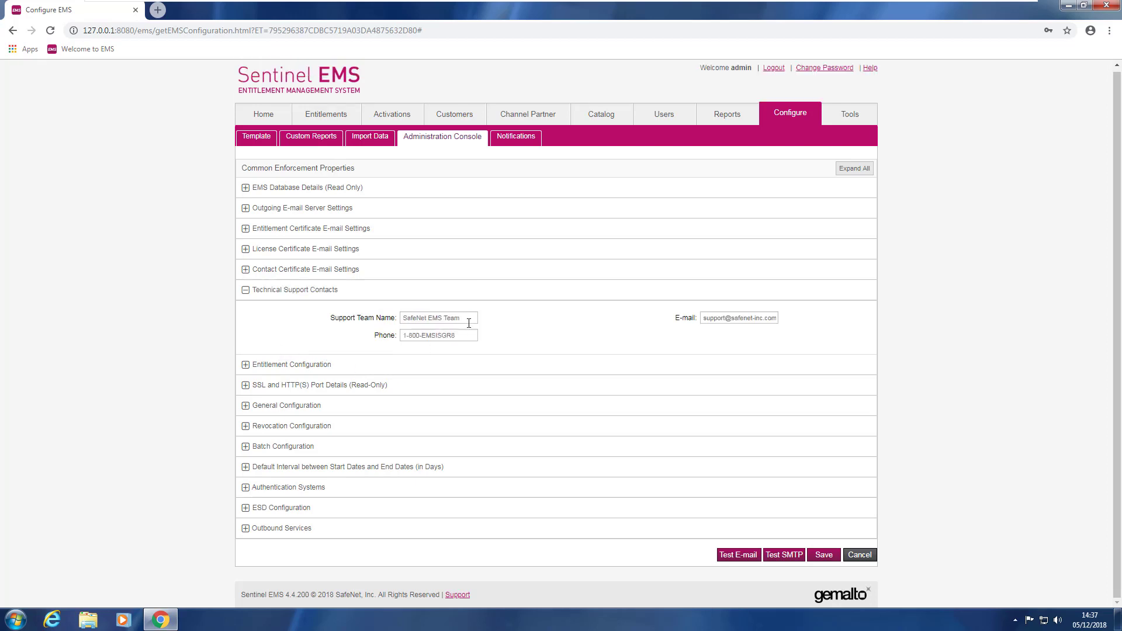
left_click_drag(469, 320, 402, 320)
type("Globex tech Support")
key("Tab")
type("support@globex.test")
key("Tab")
left_click(824, 556)
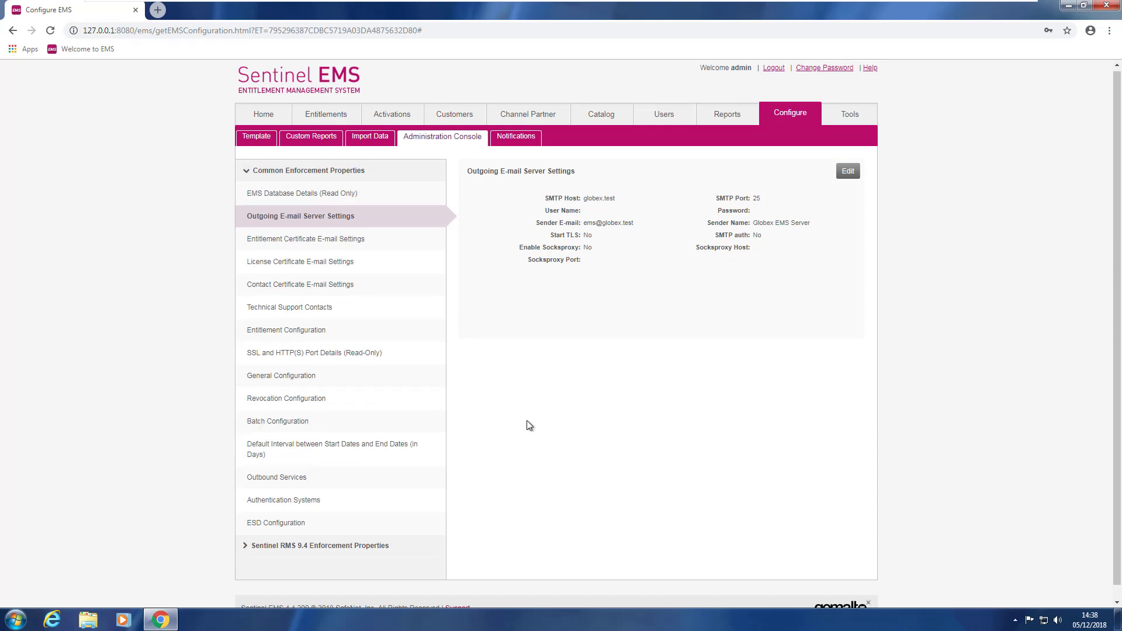
left_click(383, 547)
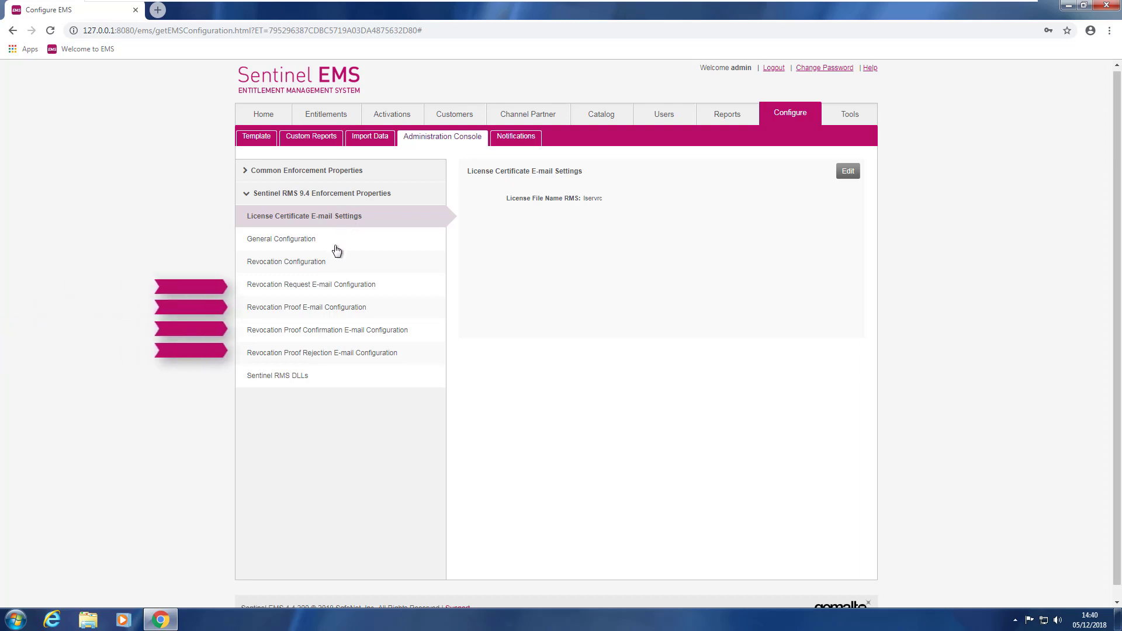
left_click(372, 287)
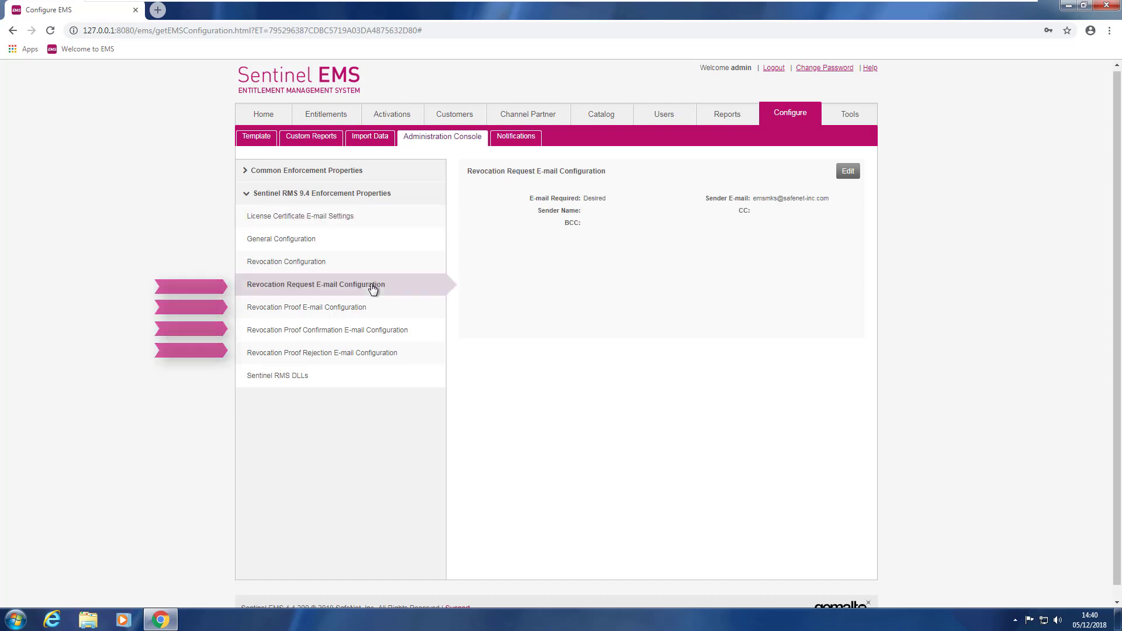
left_click(849, 174)
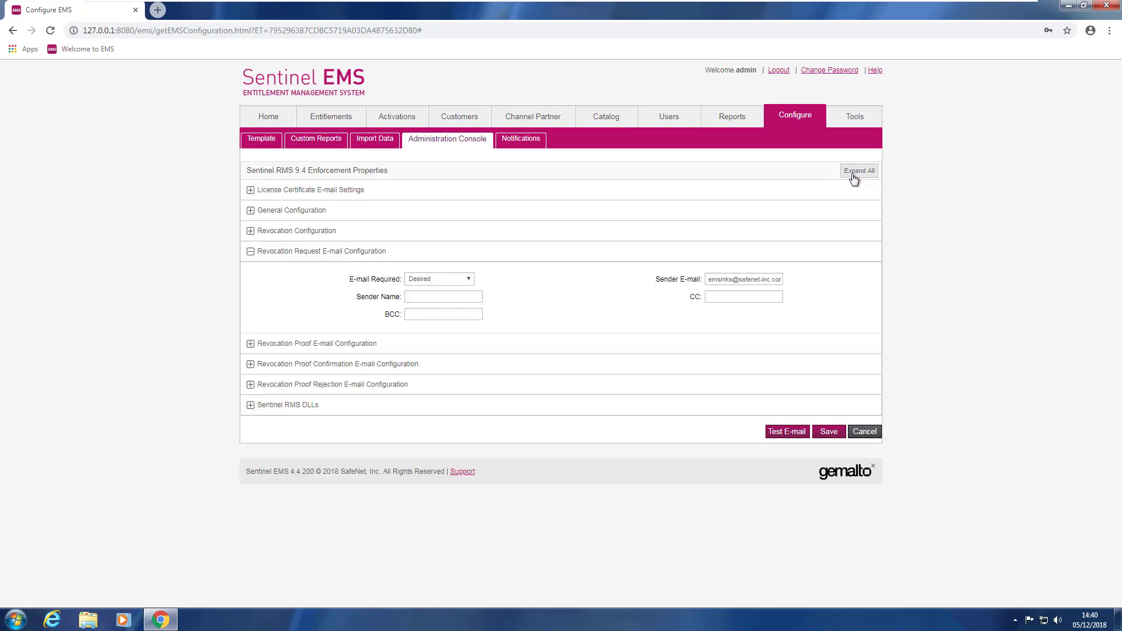
triple_click(716, 279)
key("BackSpace")
type("revocation@globex.test")
left_click(432, 296)
type("Globex License Revocation")
triple_click(433, 296)
key("ctrl+c")
left_click(324, 346)
triple_click(742, 300)
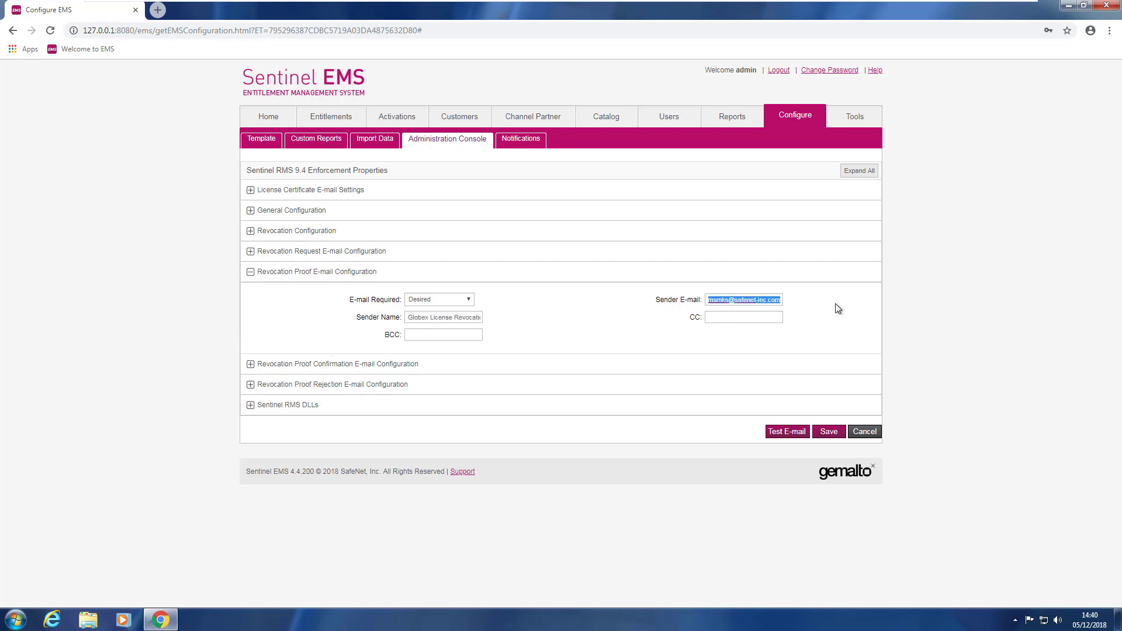
key("BackSpace")
type("revocation@globex.test")
left_click(409, 364)
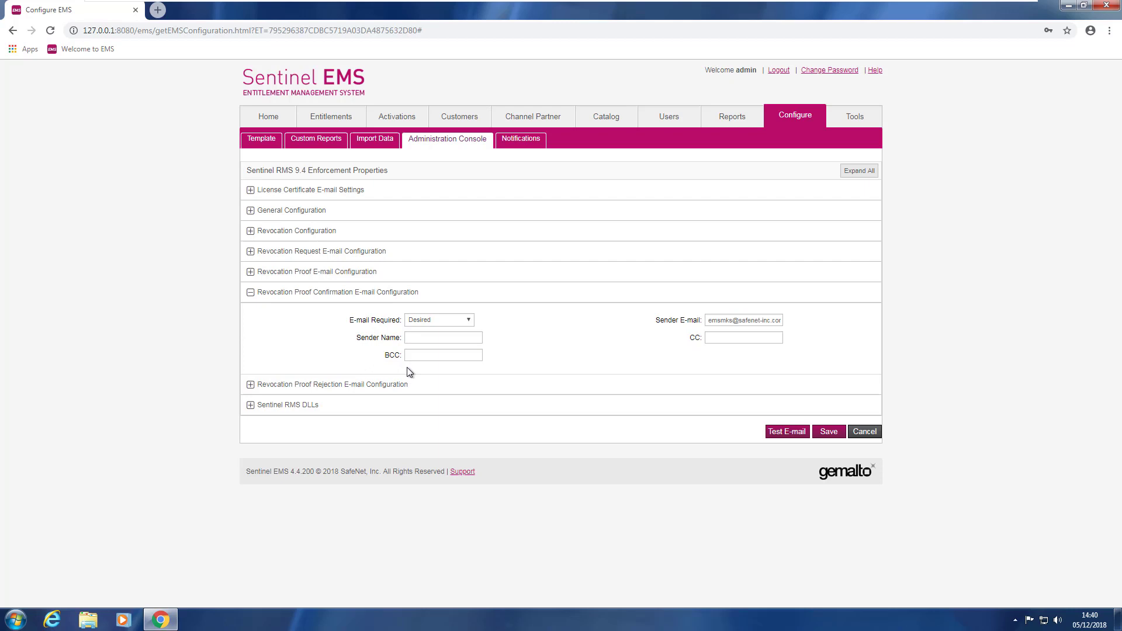
left_click(421, 338)
key("ctrl+v")
left_click(728, 320)
type("revocation@globex.test")
left_click(398, 385)
left_click(432, 358)
key("ctrl+v")
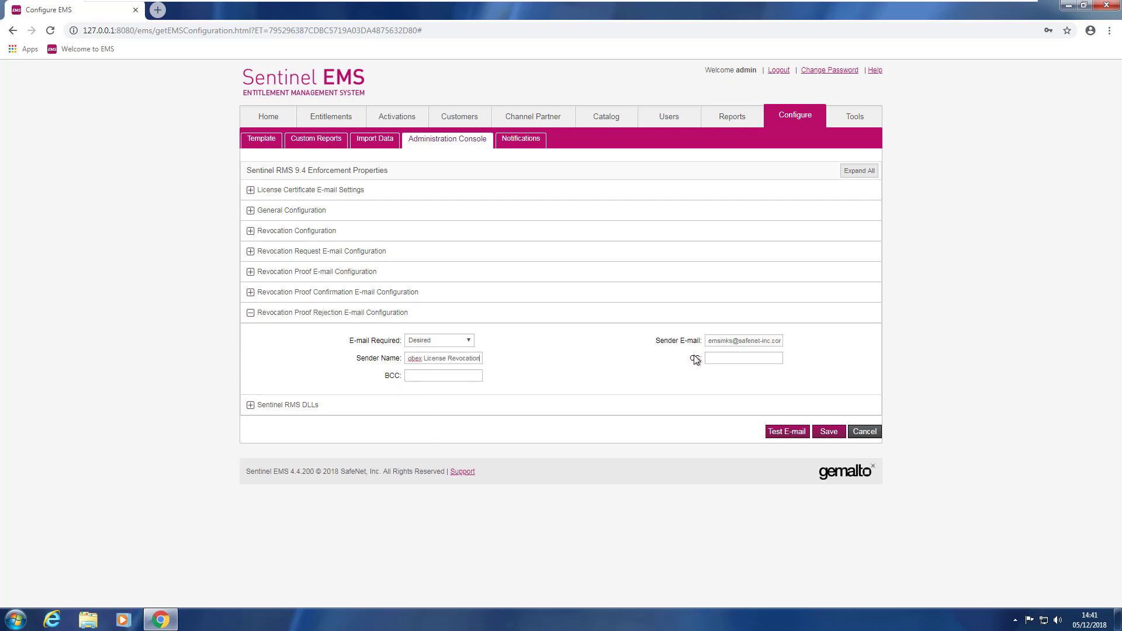
triple_click(728, 341)
type("revocation@globex.test")
left_click(829, 433)
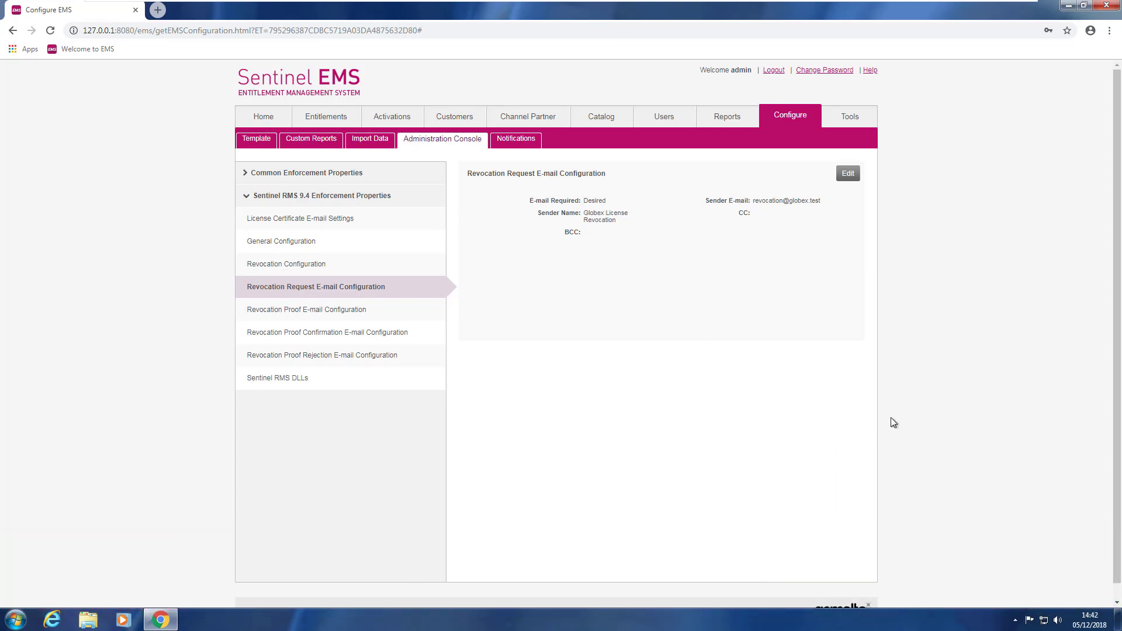
Add a catalog namespace named 'Globex' and save it.
left_click(603, 118)
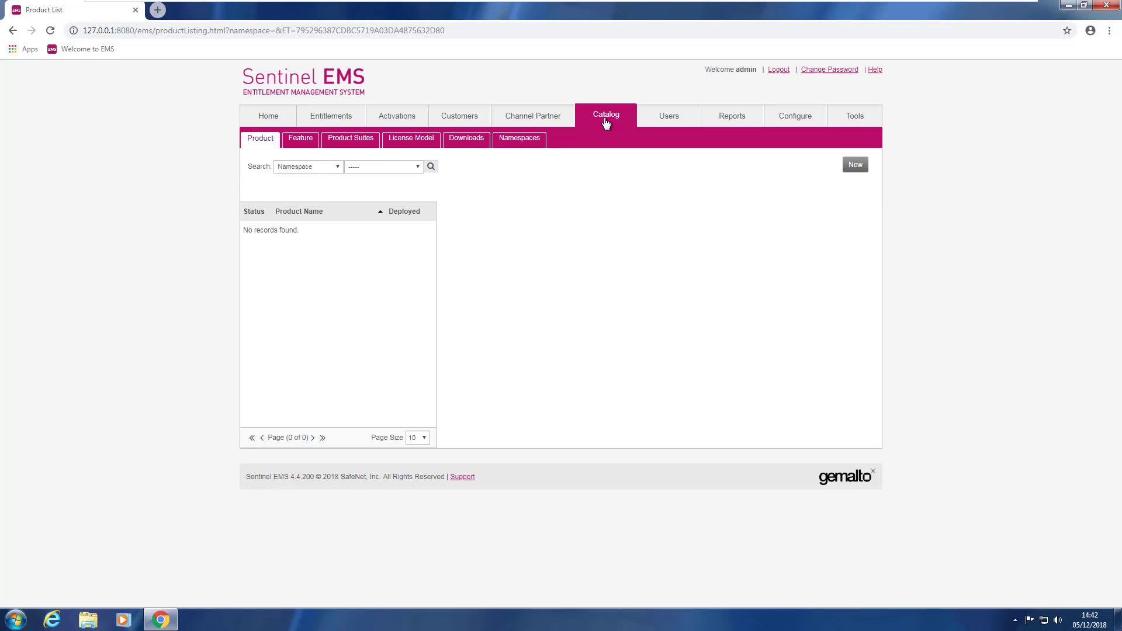
left_click(516, 142)
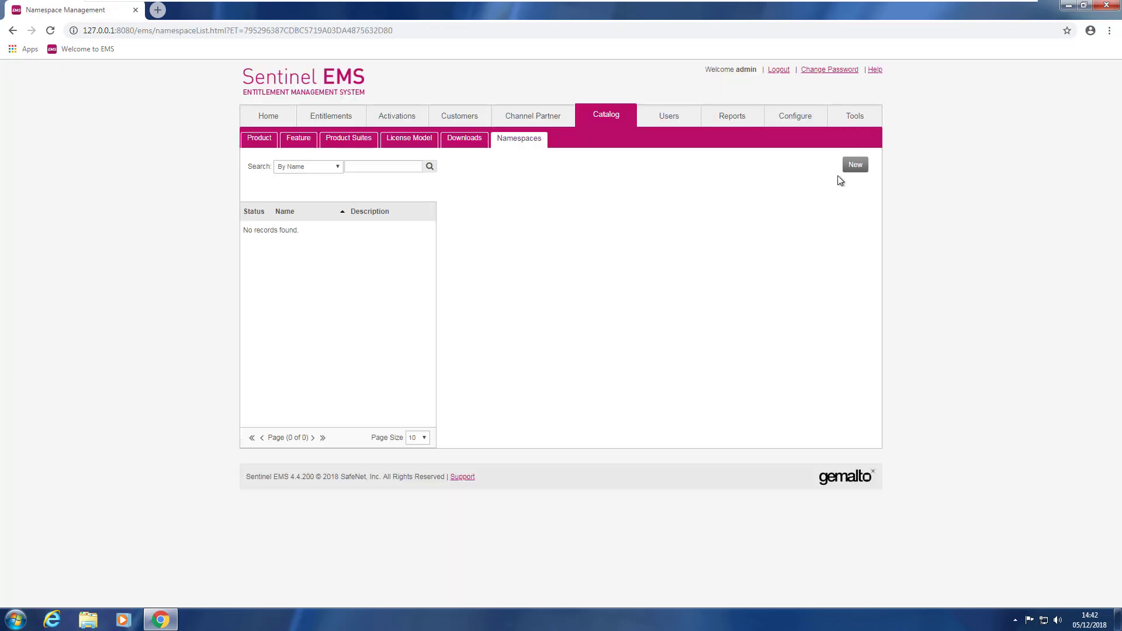
left_click(860, 170)
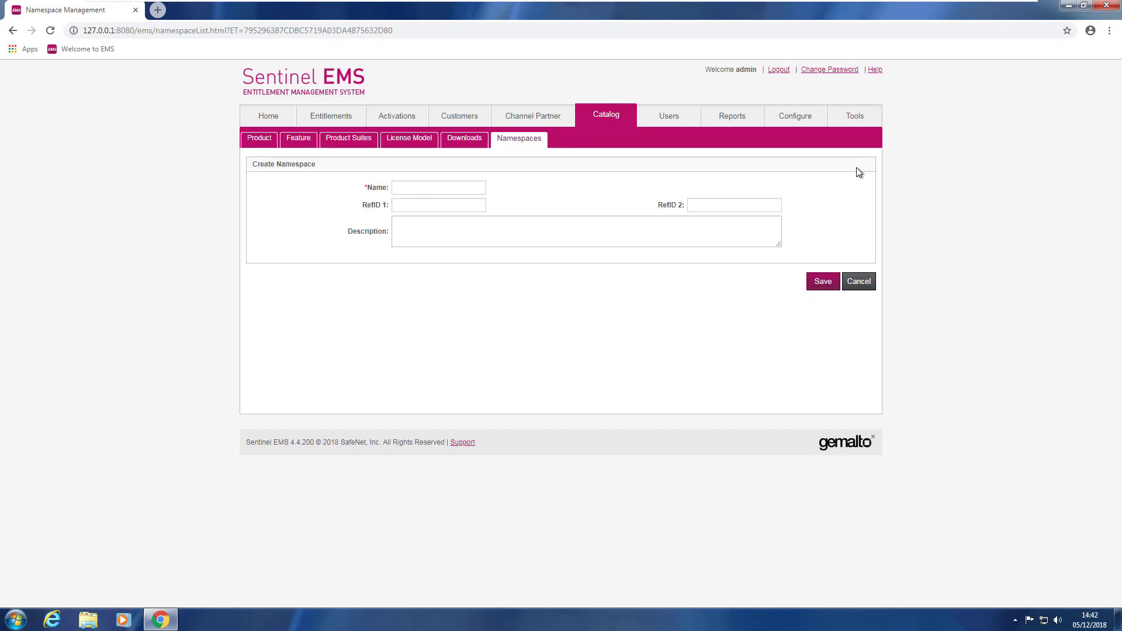
left_click(423, 192)
type("Globex")
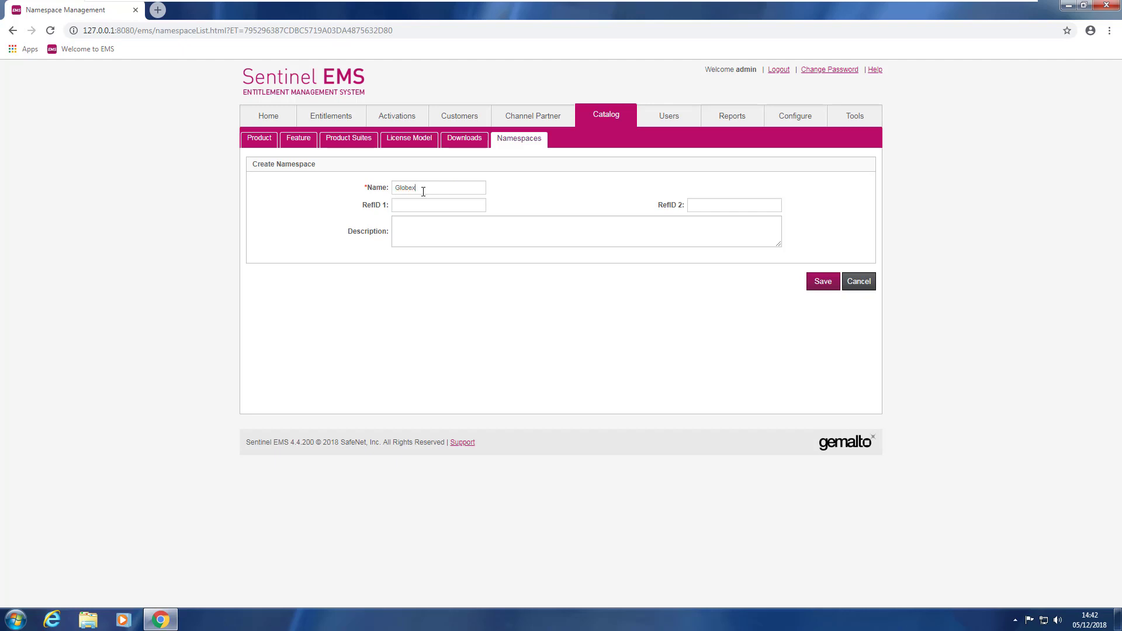
left_click(817, 290)
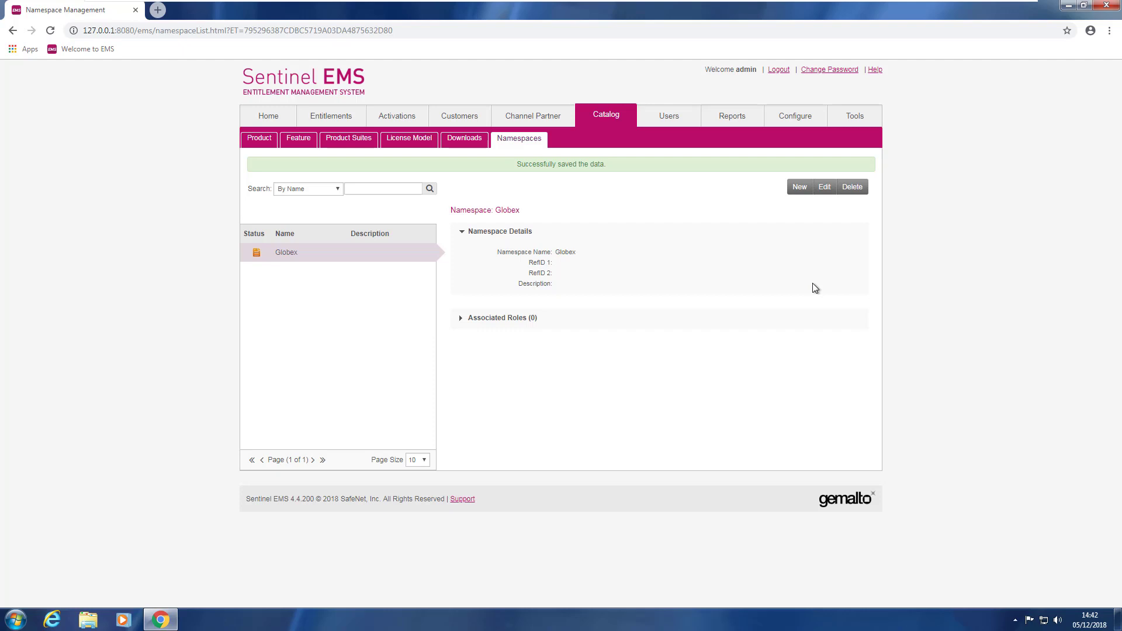
Save a new role 'Globex Full Control' with full Customer and Channel Partner Management rights.
left_click(672, 118)
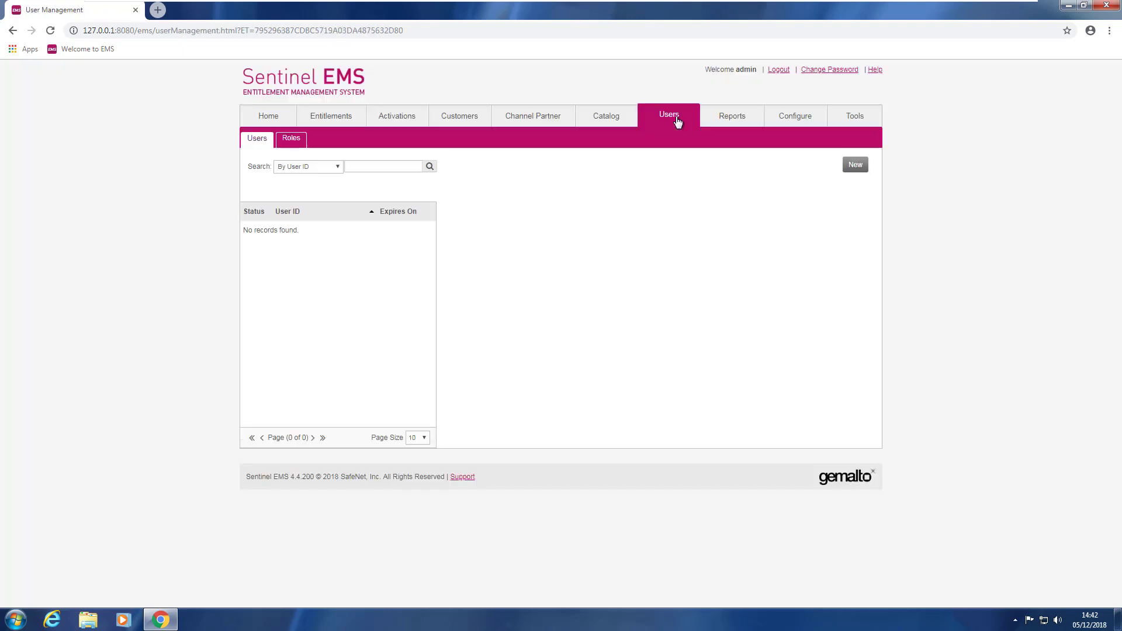
left_click(288, 140)
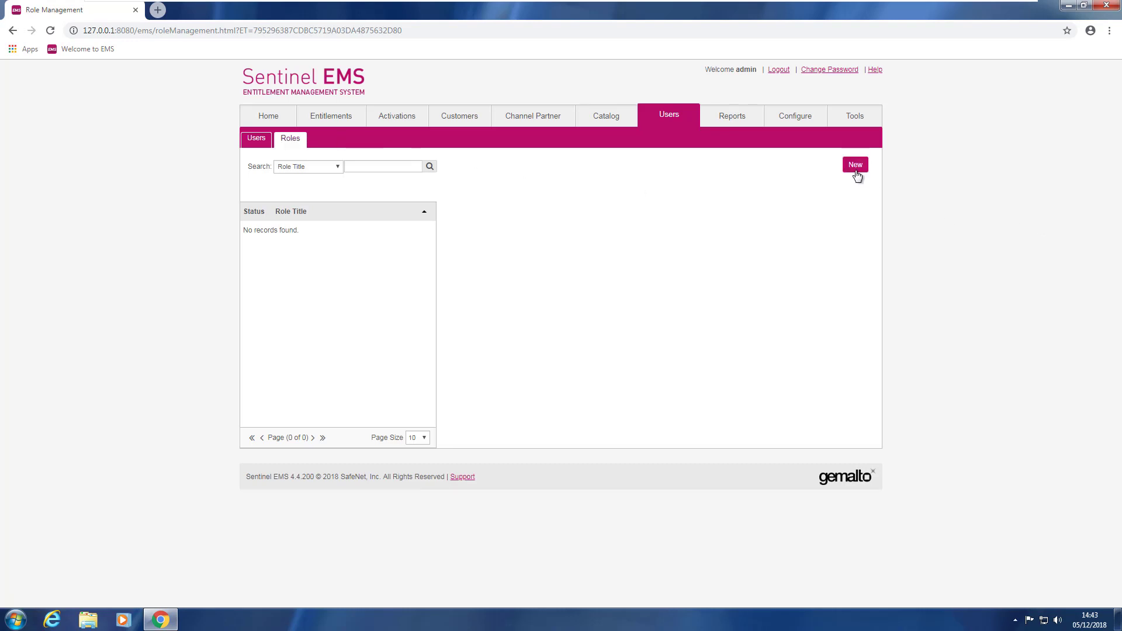
left_click(858, 170)
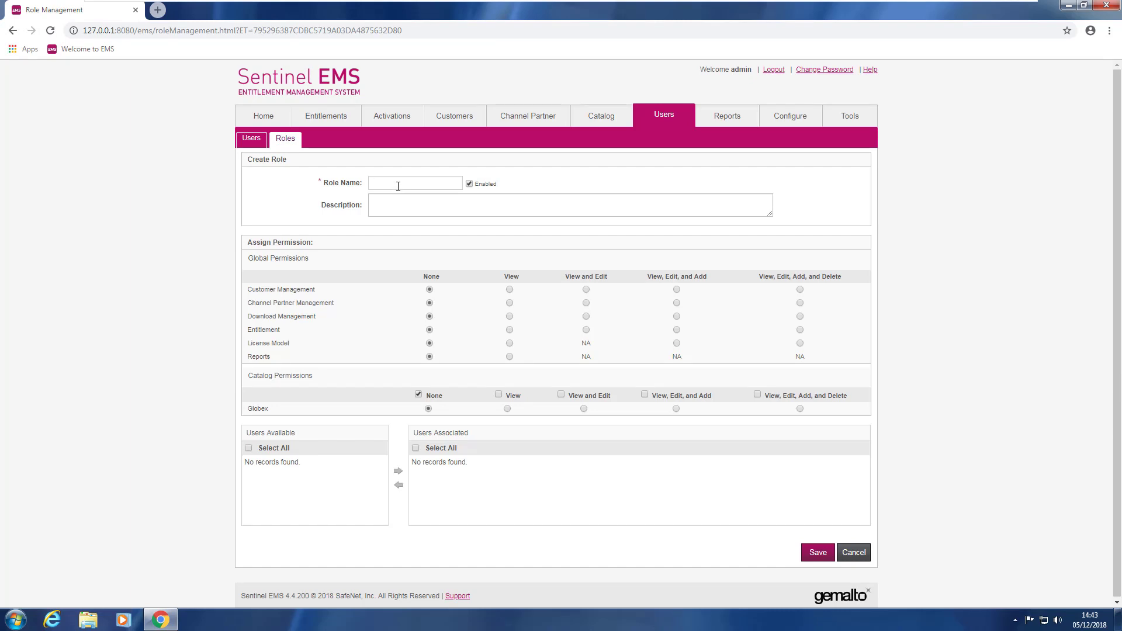
type("Globex Full Control")
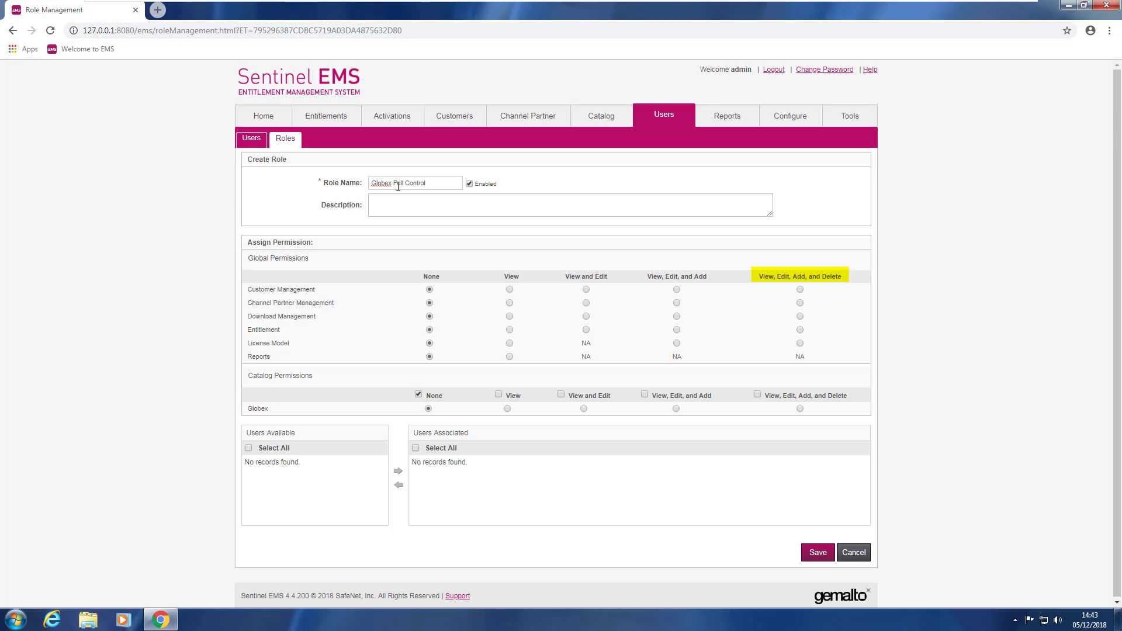
left_click(802, 289)
left_click(801, 303)
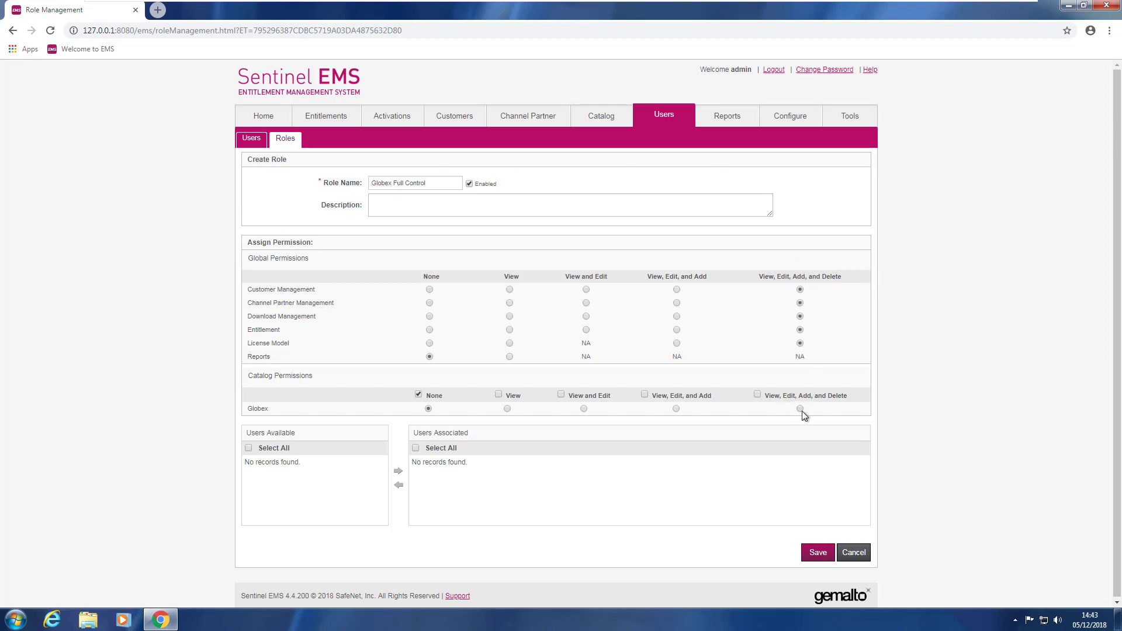
left_click(814, 553)
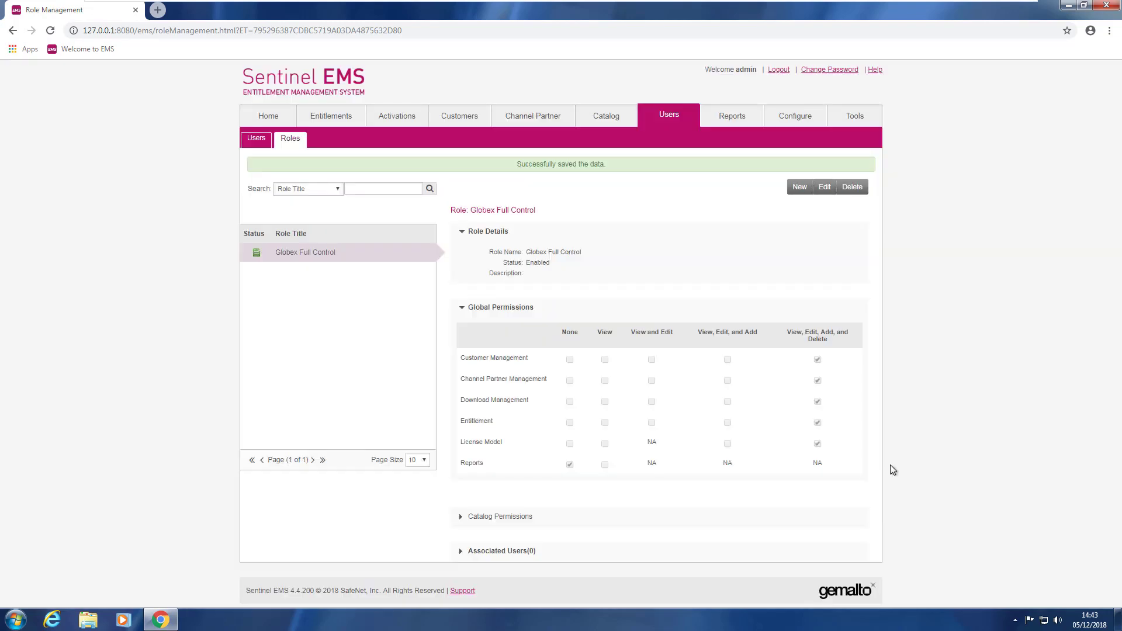
left_click(257, 142)
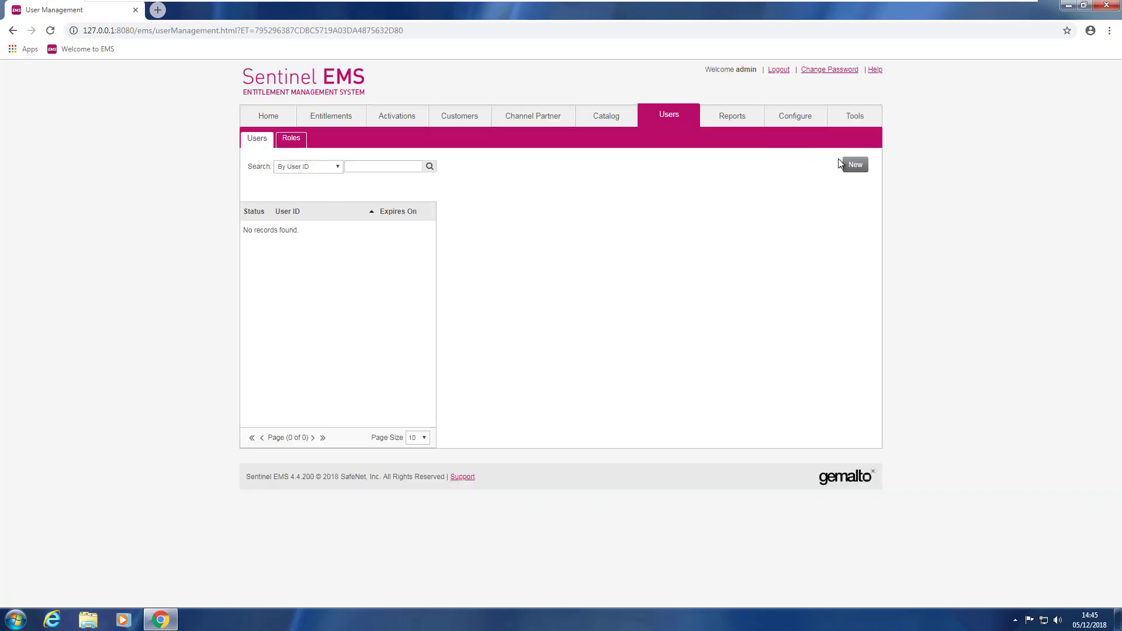
Enter the new user's ID, full name, e-mail address and matching password.
left_click(848, 168)
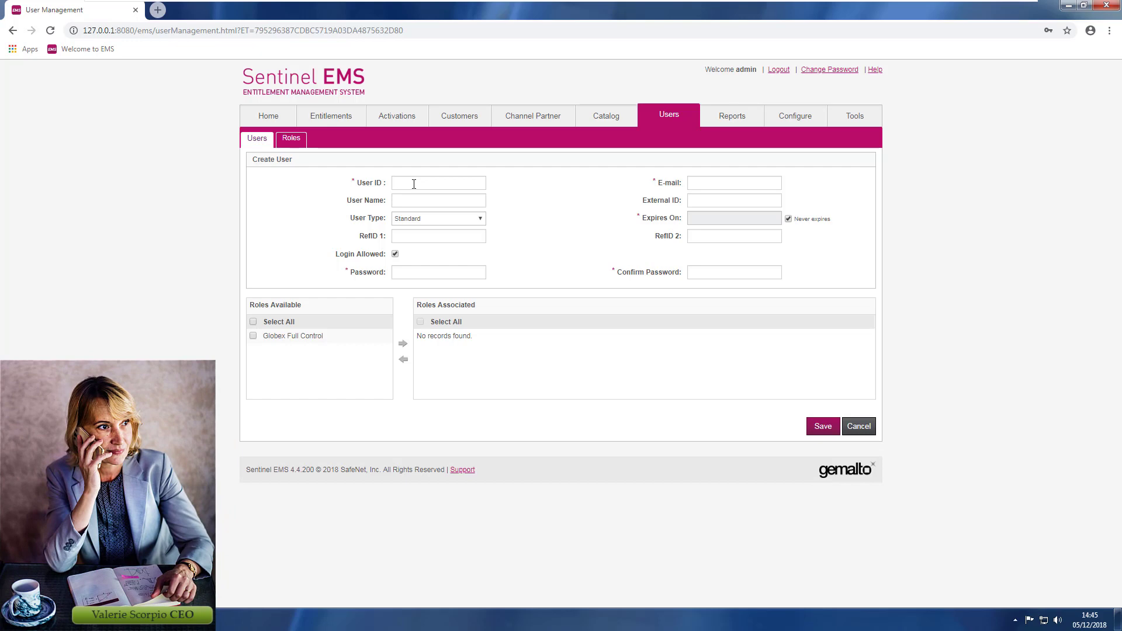
type("Scorpio")
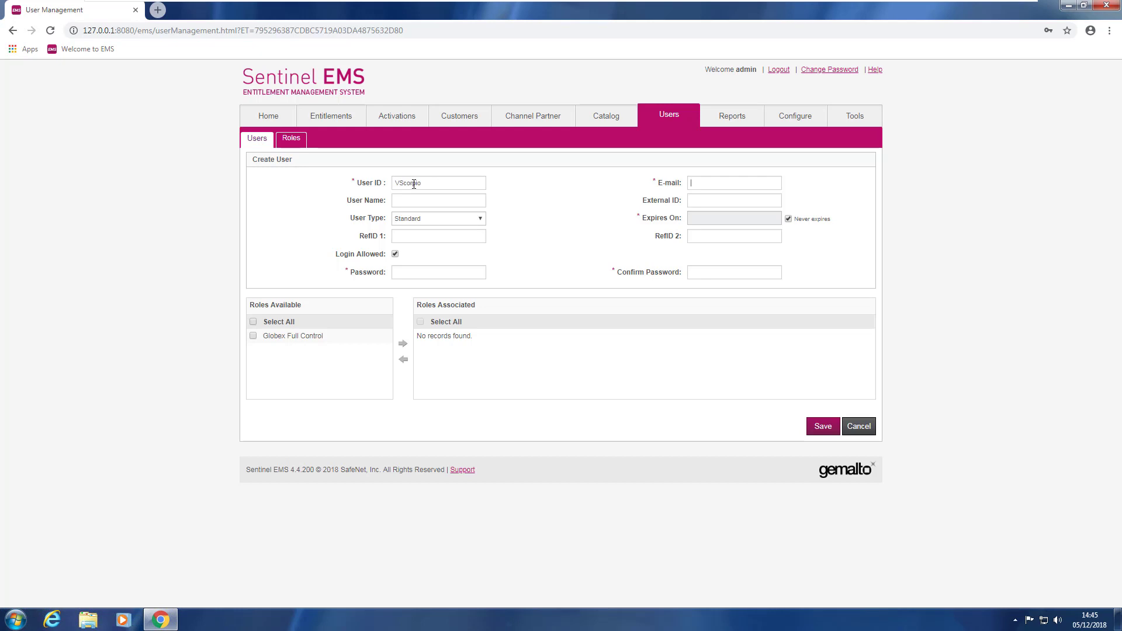
left_click(409, 200)
left_click(700, 184)
type("valerie.scorpio@globex.test")
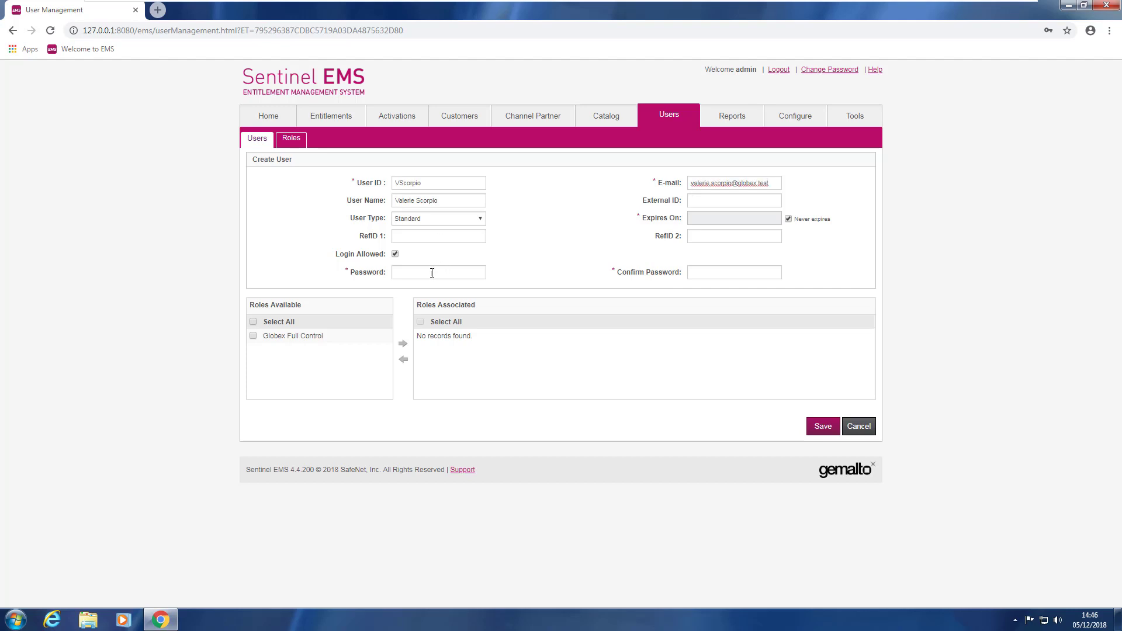
left_click(432, 273)
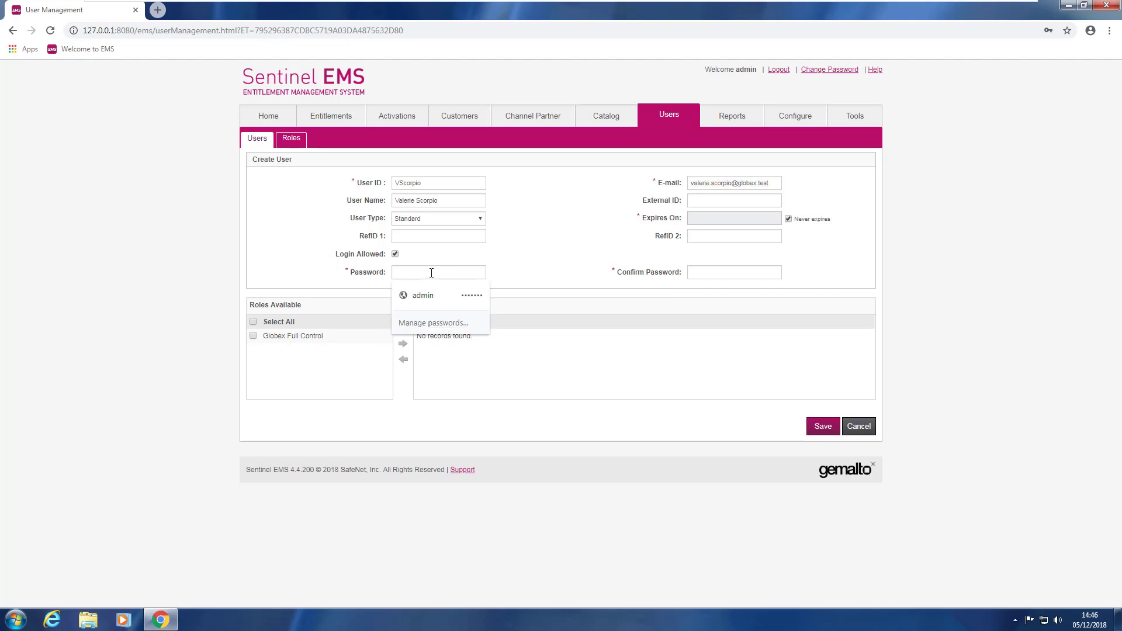
type("********")
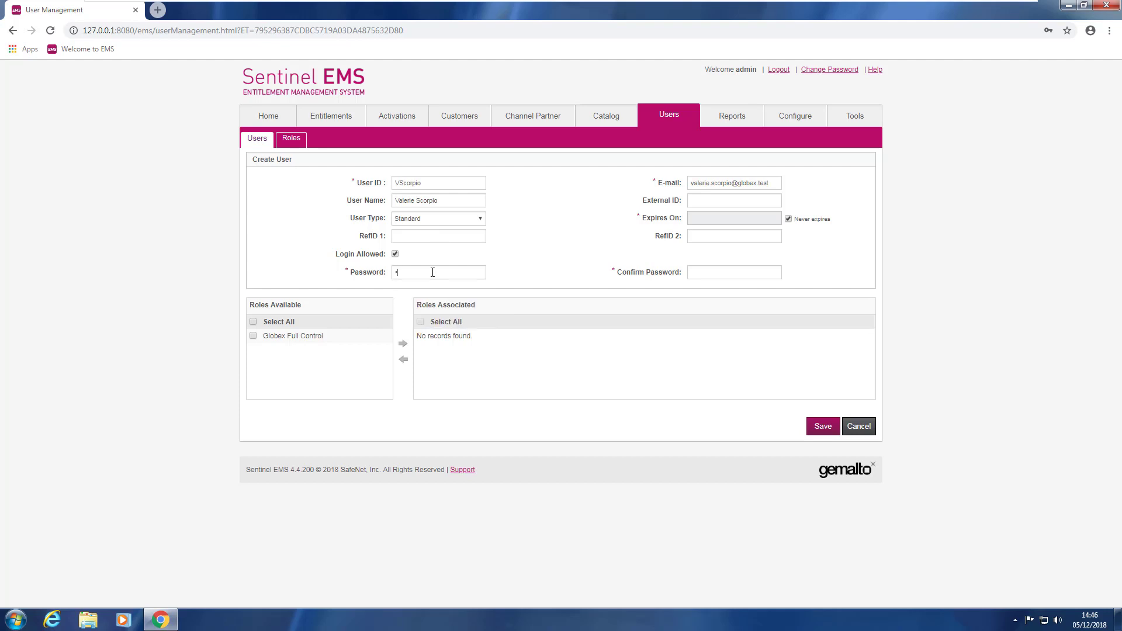
left_click(695, 273)
type("********")
Associate the Globex Full Control role with the user and confirm saving.
left_click(403, 347)
left_click(824, 430)
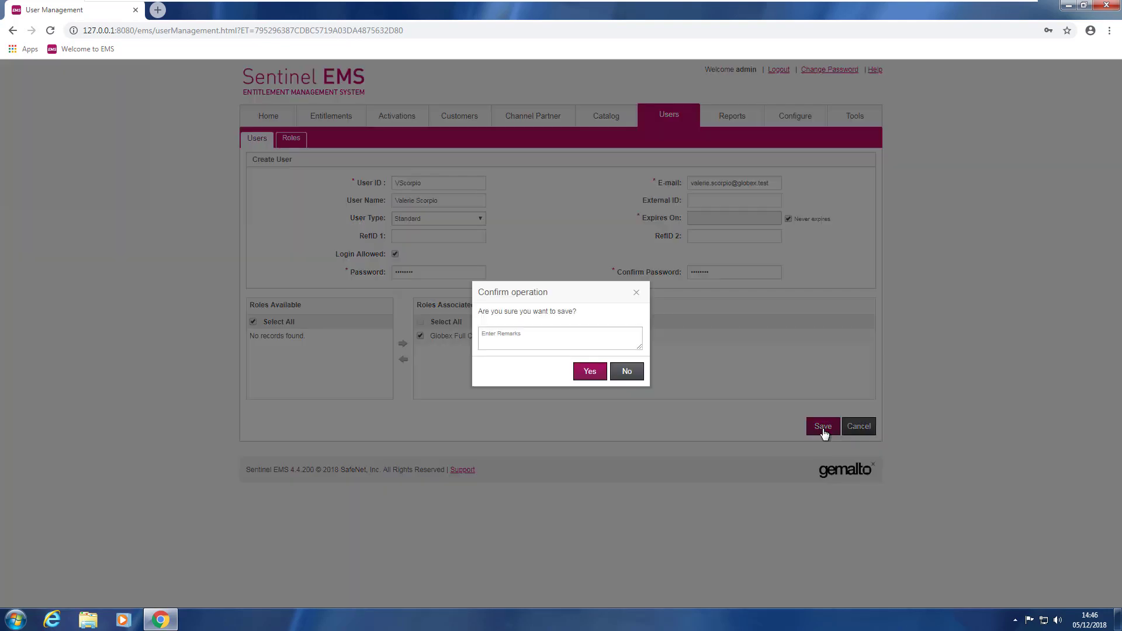
left_click(592, 375)
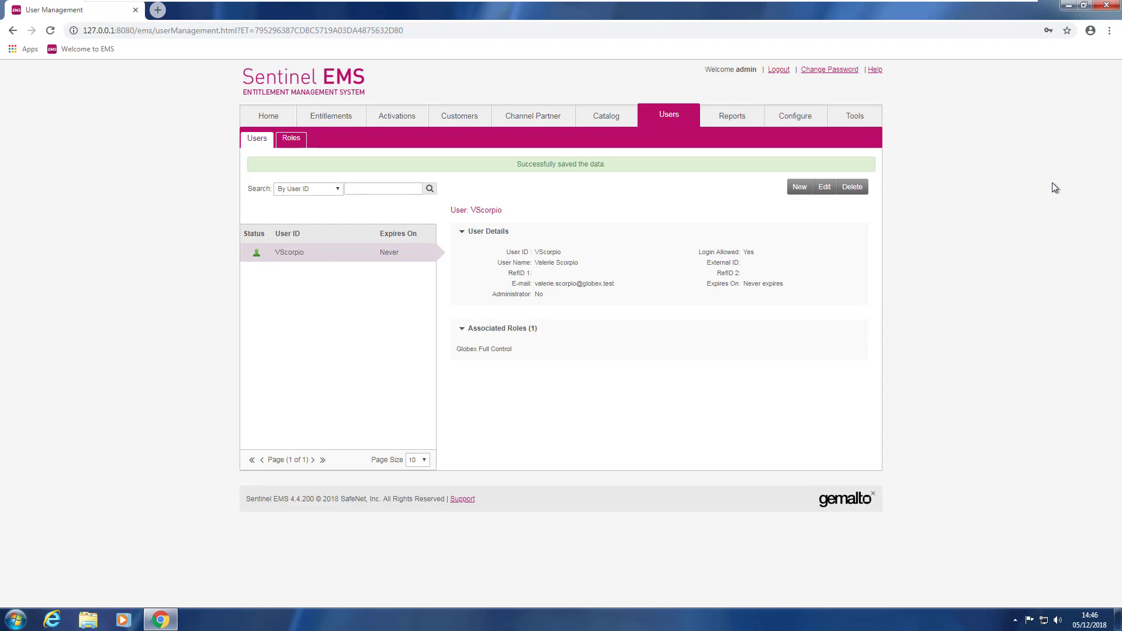
Log out of the admin account and log back in with the new Globex user's ID.
left_click(779, 70)
double_click(527, 271)
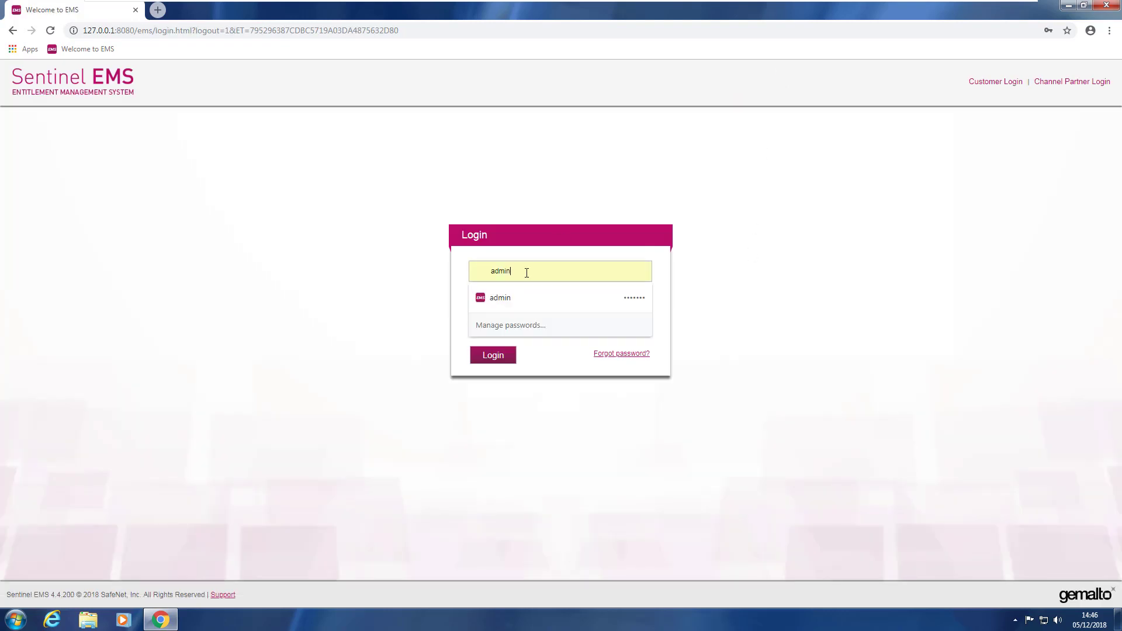
key("Tab")
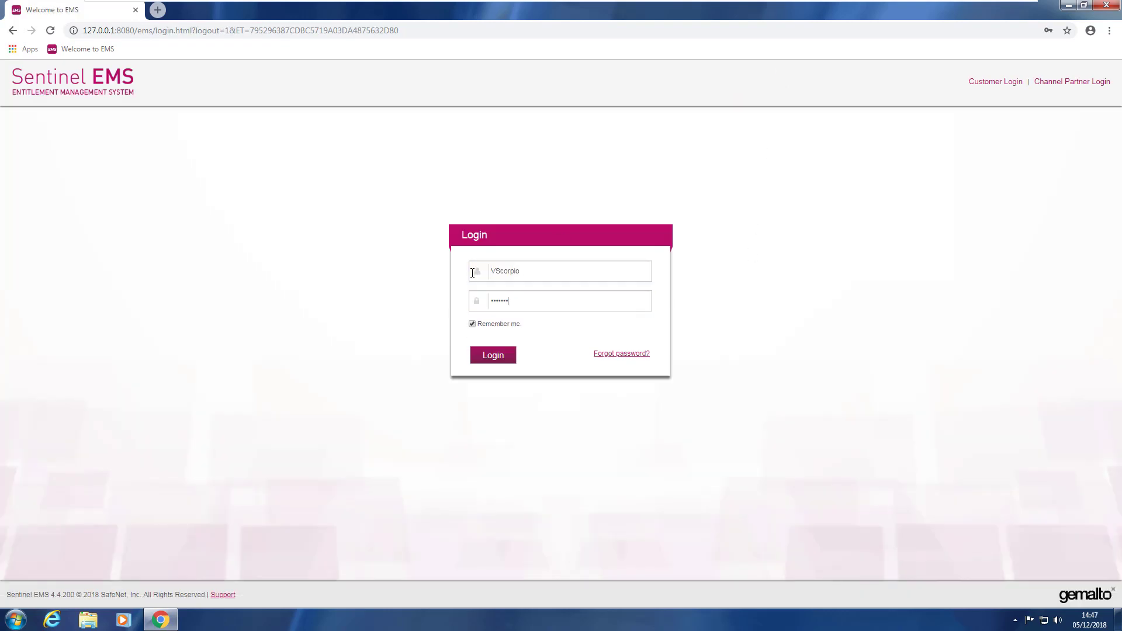
key("Return")
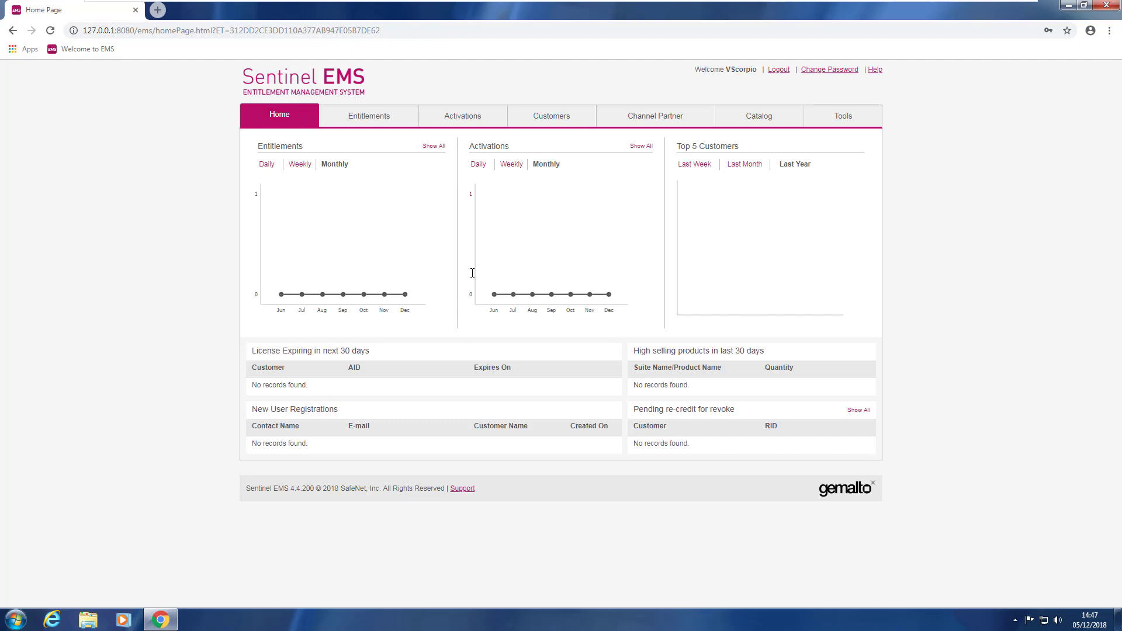